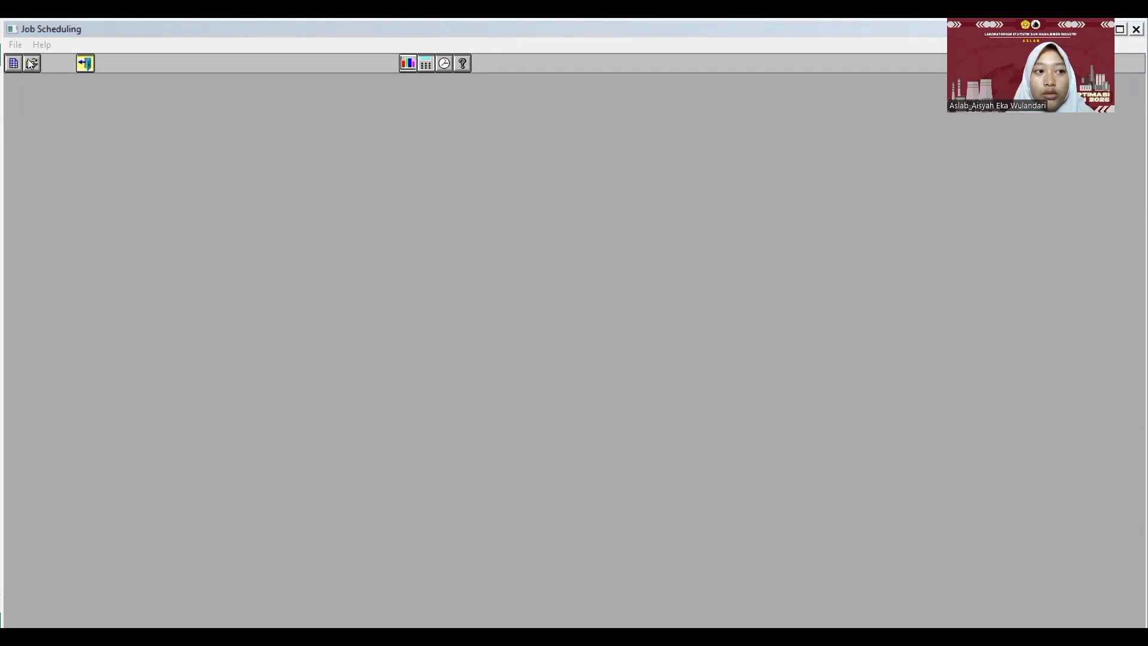
- Start a new job scheduling problem titled PT OPTIM SEGAR
{"action": "left_click", "coordinate": [16, 47]}
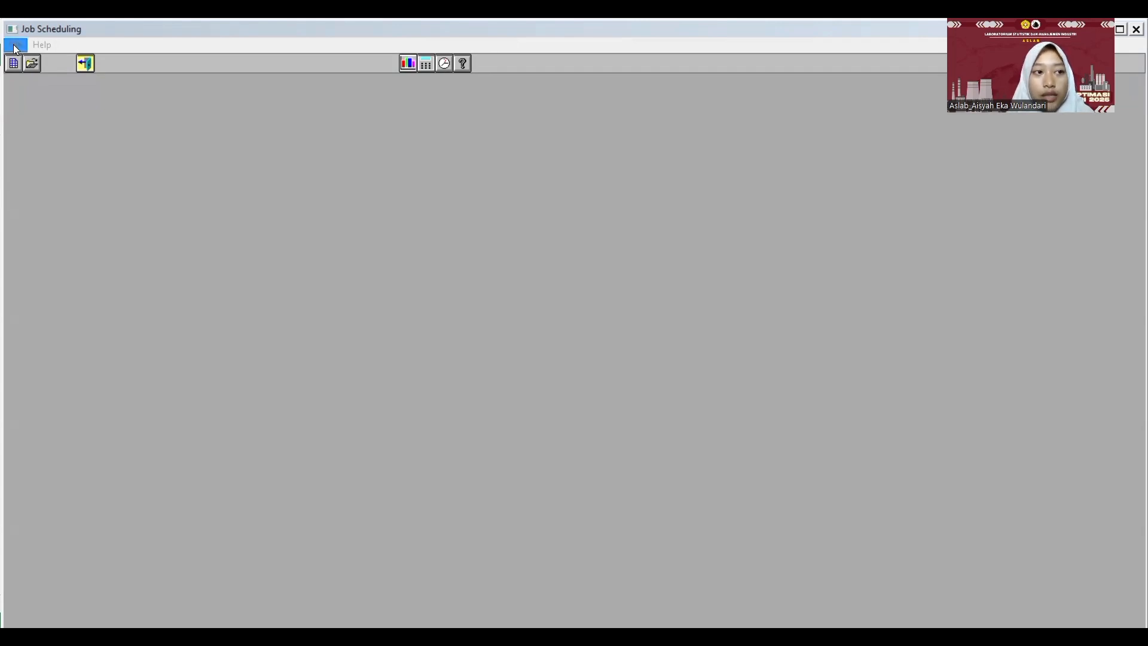
{"action": "left_click", "coordinate": [28, 58]}
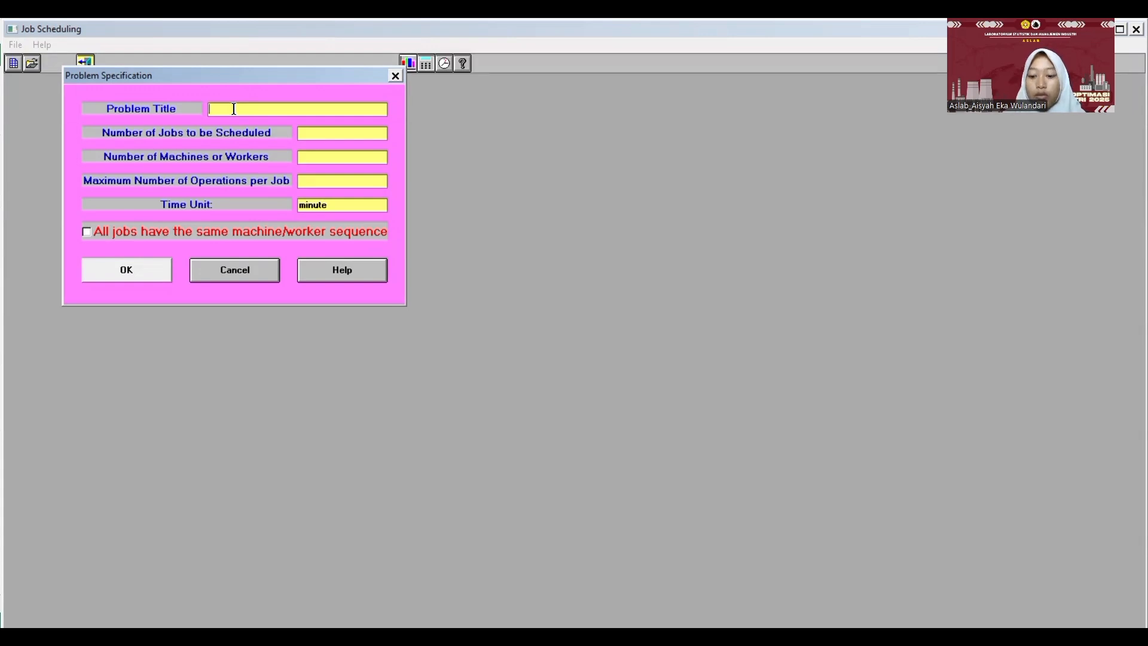
{"action": "type", "text": "PT OP"}
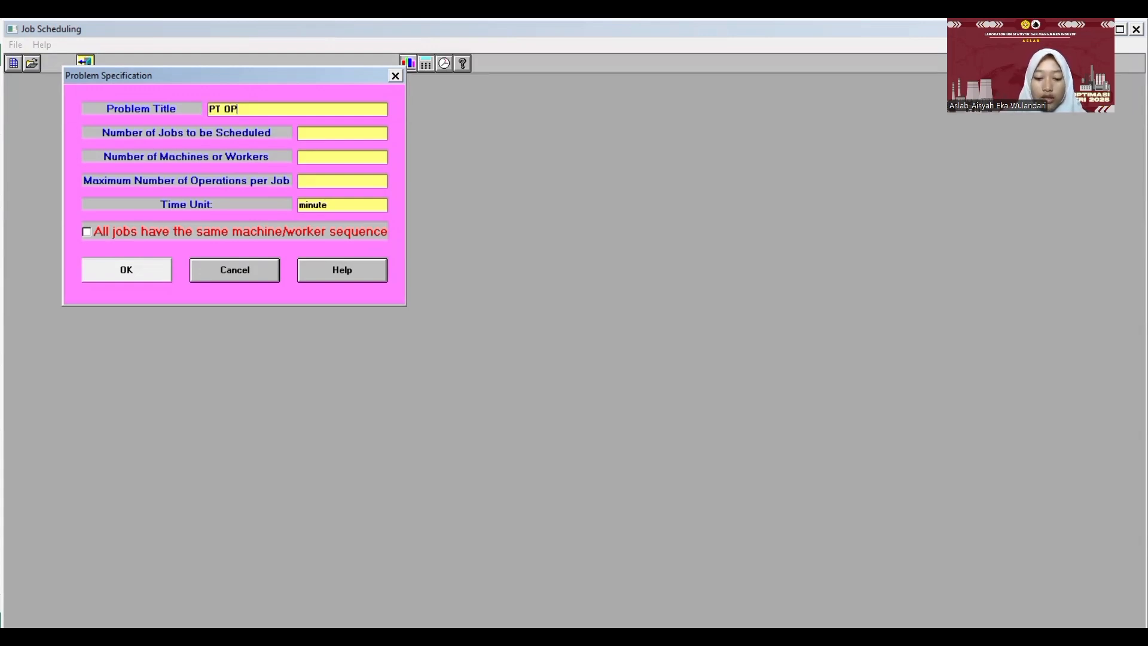
{"action": "type", "text": "TIM SEGA"}
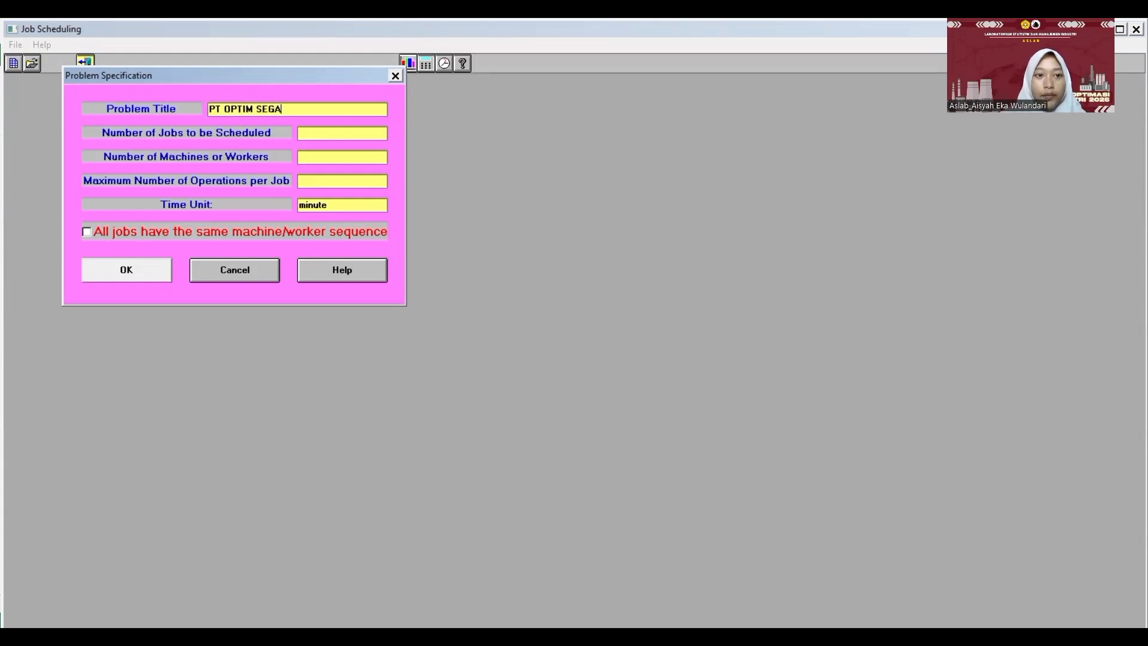
{"action": "type", "text": "R"}
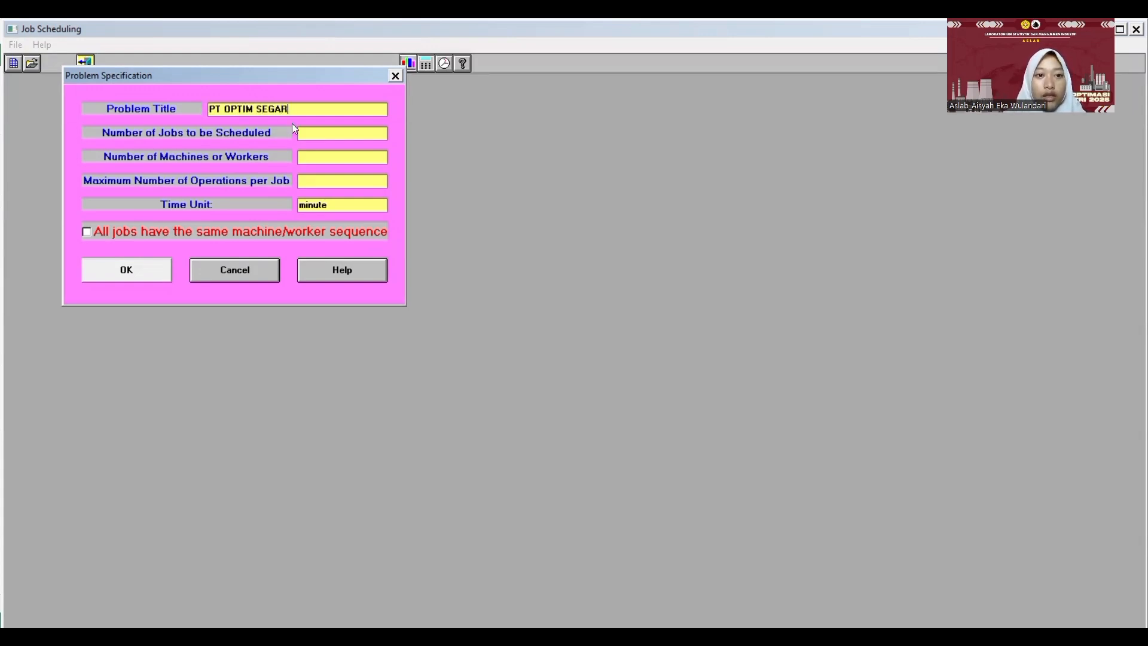
- Specify 4 jobs, 3 machines and a maximum of 3 operations per job, and create the job information table
{"action": "left_click", "coordinate": [328, 138]}
{"action": "type", "text": "4"}
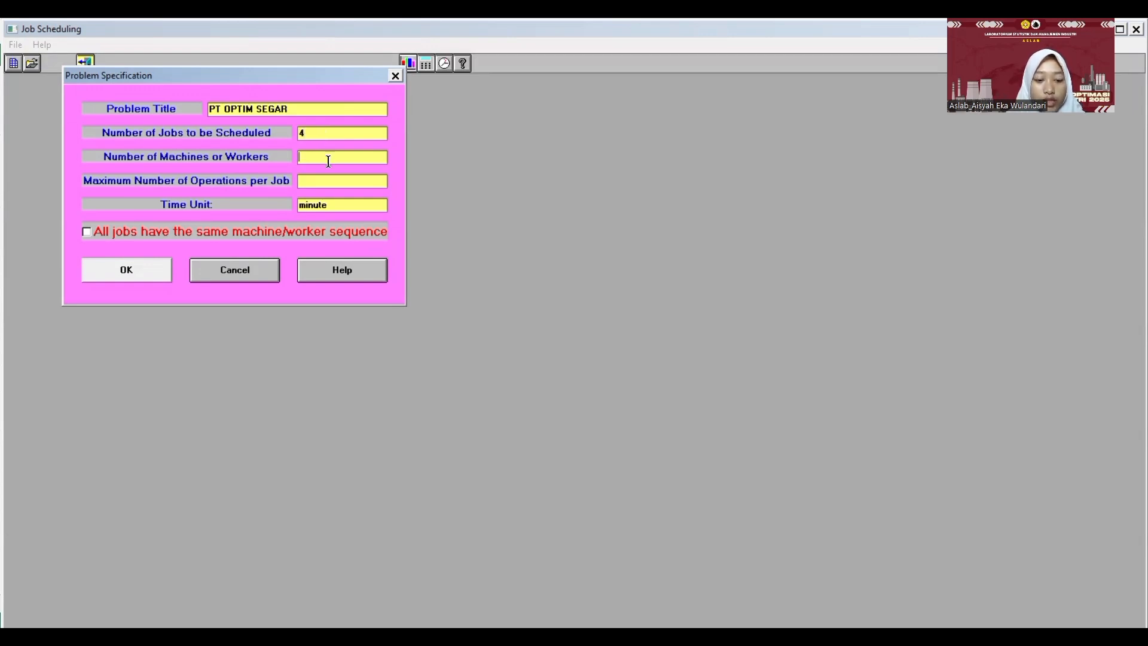
{"action": "type", "text": "3"}
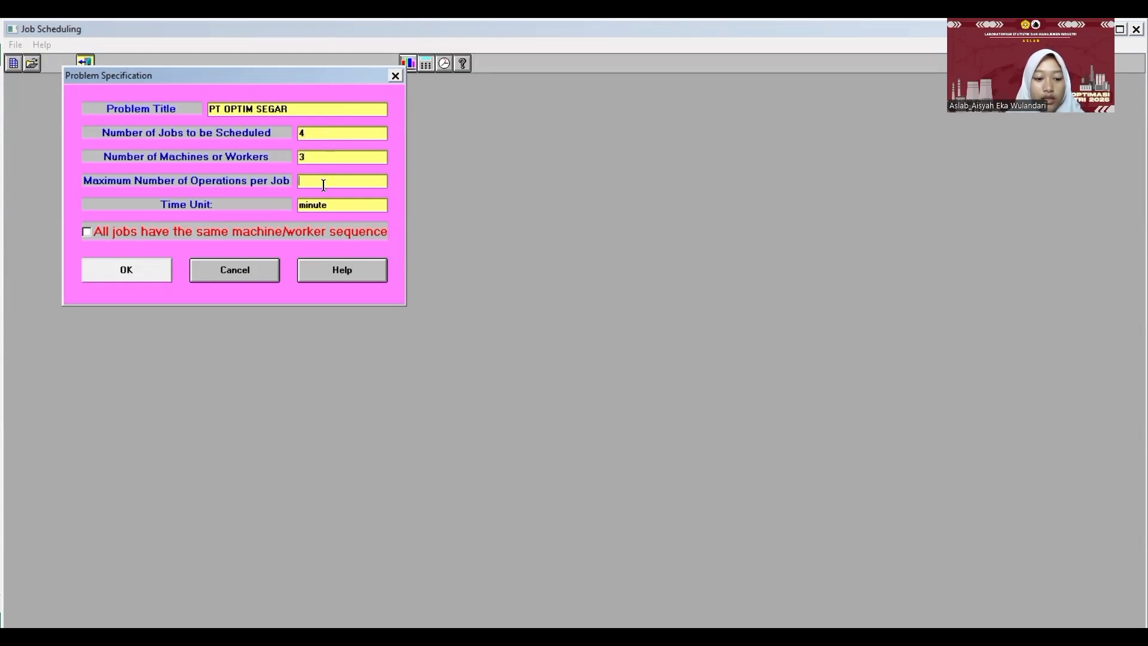
{"action": "type", "text": "3"}
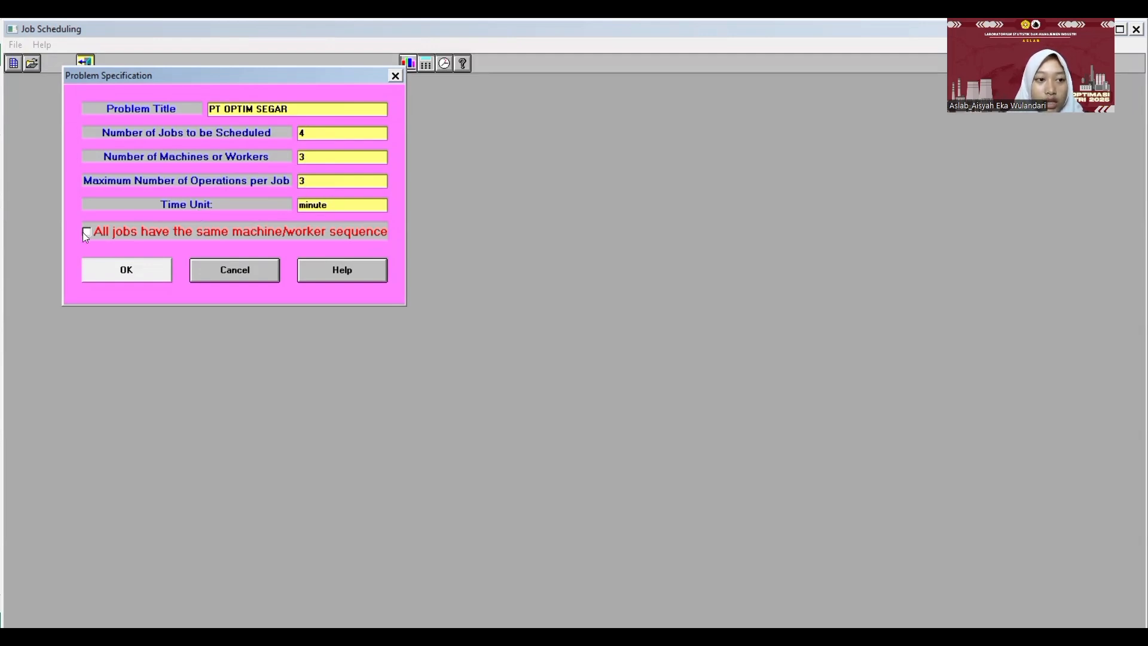
{"action": "left_click", "coordinate": [112, 278]}
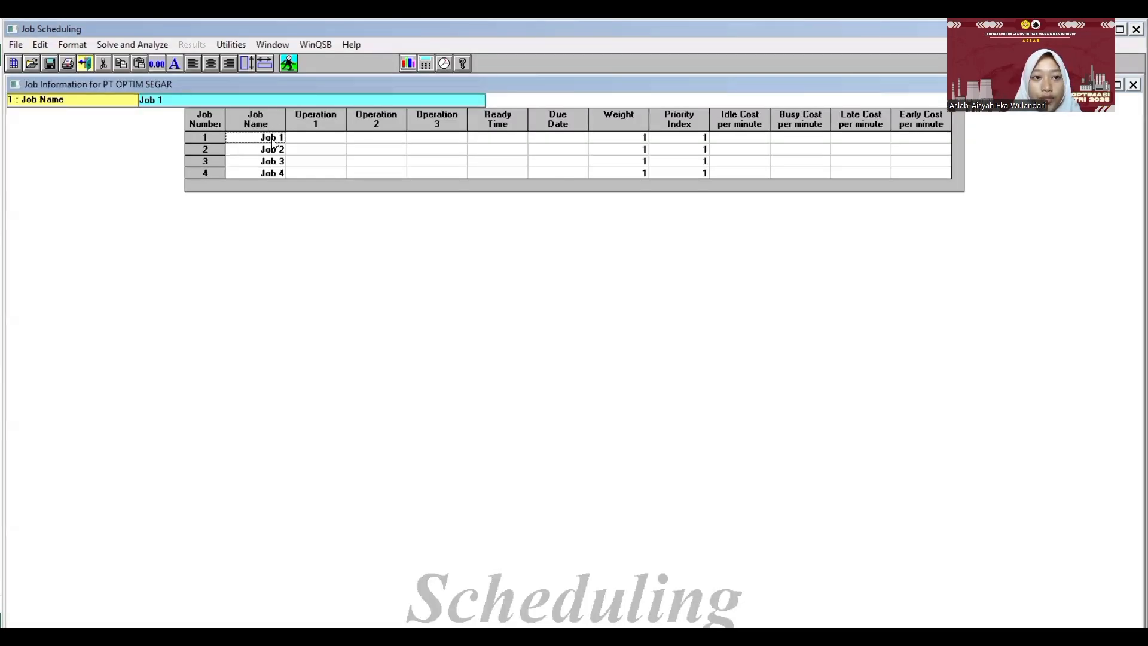
{"action": "left_click_drag", "start_coordinate": [275, 145], "coordinate": [282, 175]}
{"action": "left_click", "coordinate": [309, 175]}
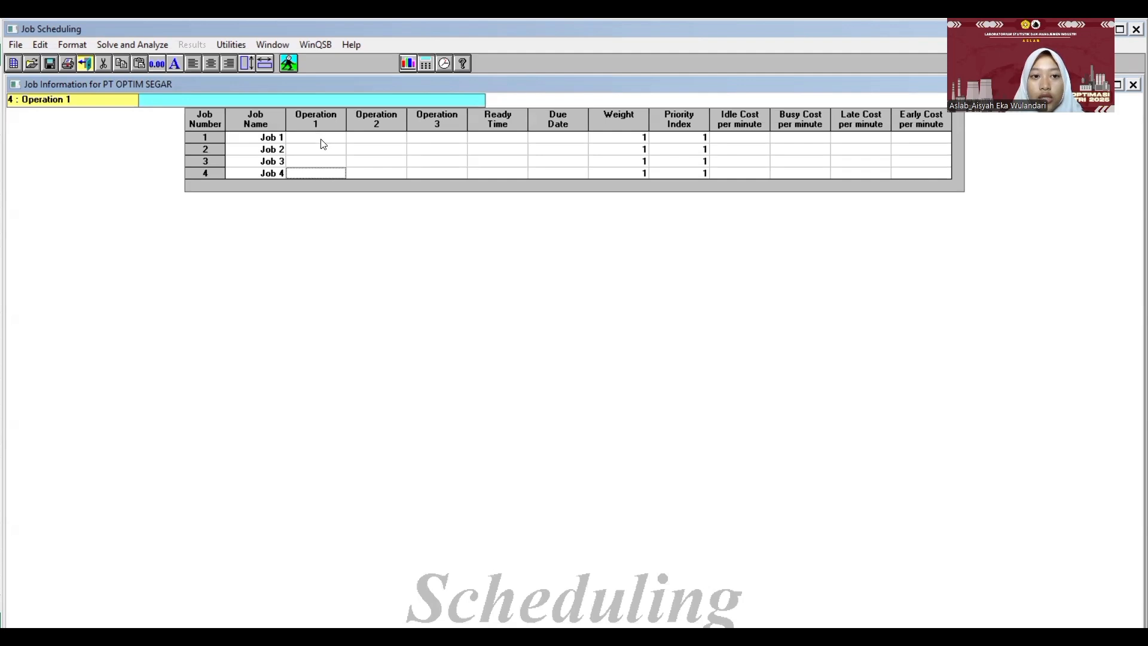
{"action": "left_click_drag", "start_coordinate": [259, 142], "coordinate": [619, 179]}
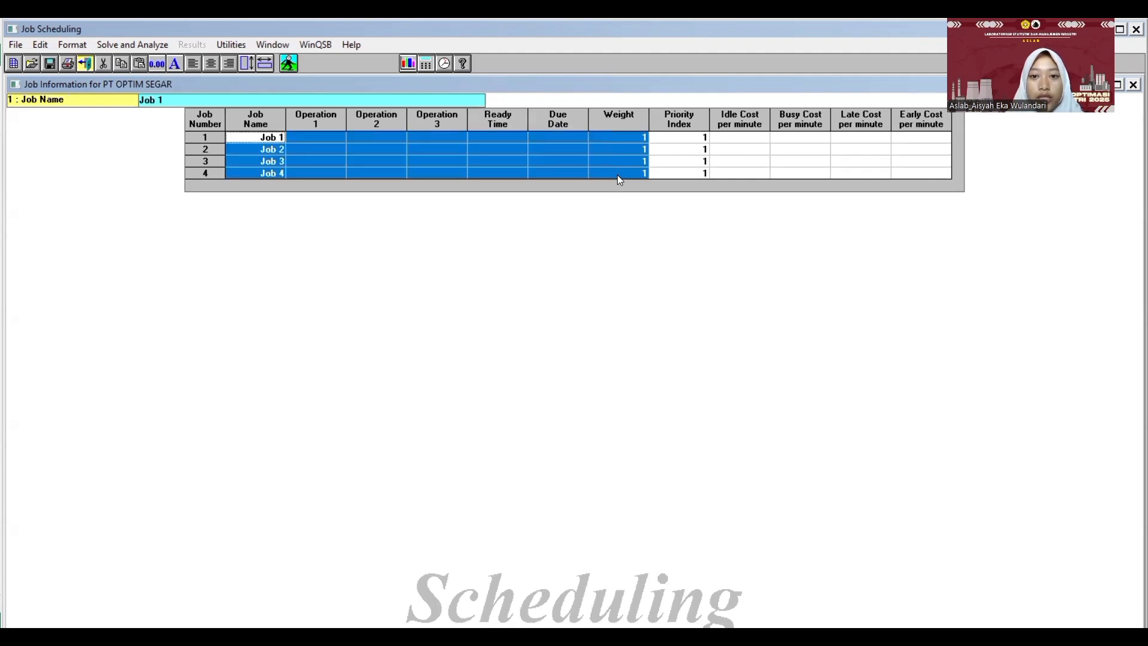
{"action": "left_click", "coordinate": [536, 162]}
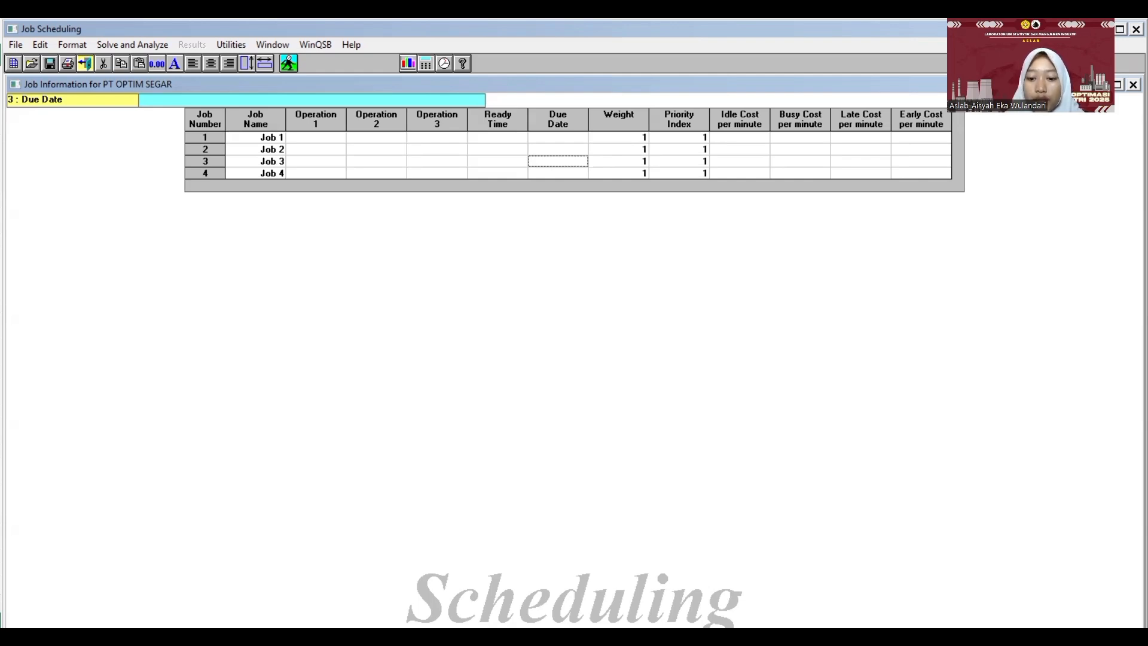
- Switch to the Excel workbook and compare Stroberi's first matrix entry with Job 1's operation time and machine order
{"action": "key", "text": "alt+Tab"}
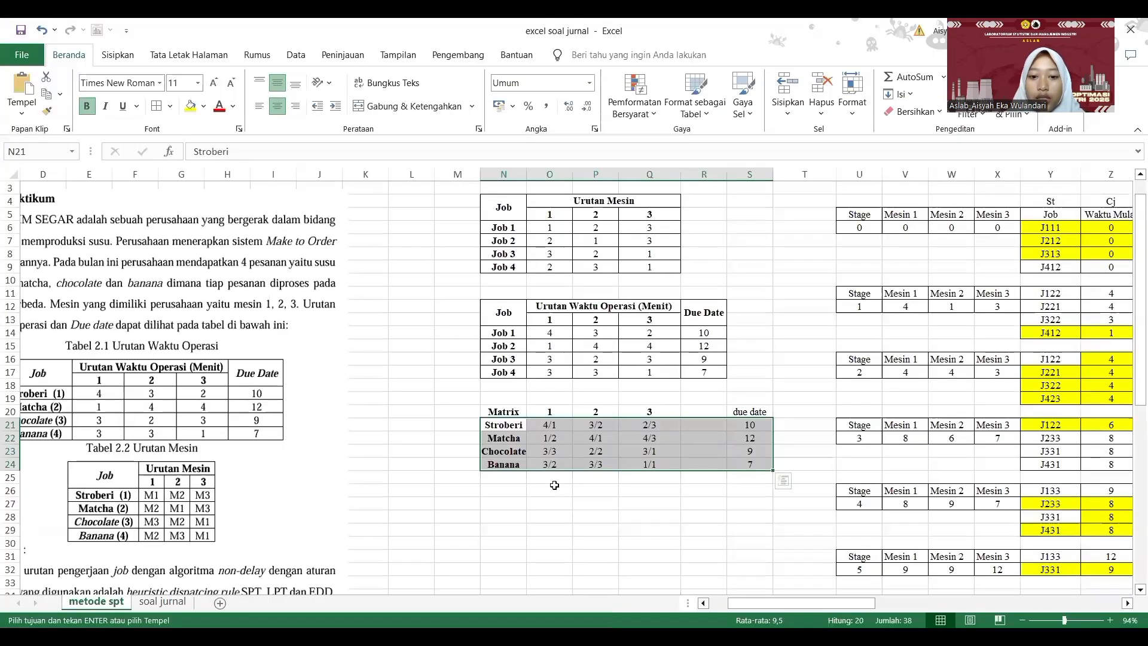
{"action": "left_click", "coordinate": [555, 487]}
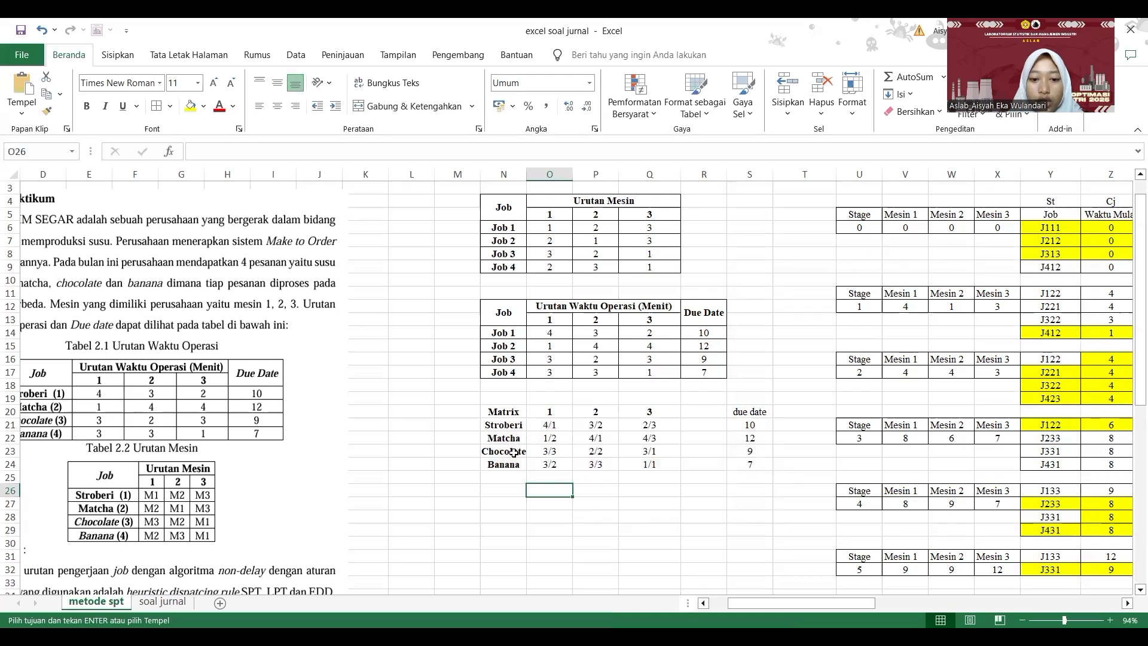
{"action": "left_click", "coordinate": [559, 423]}
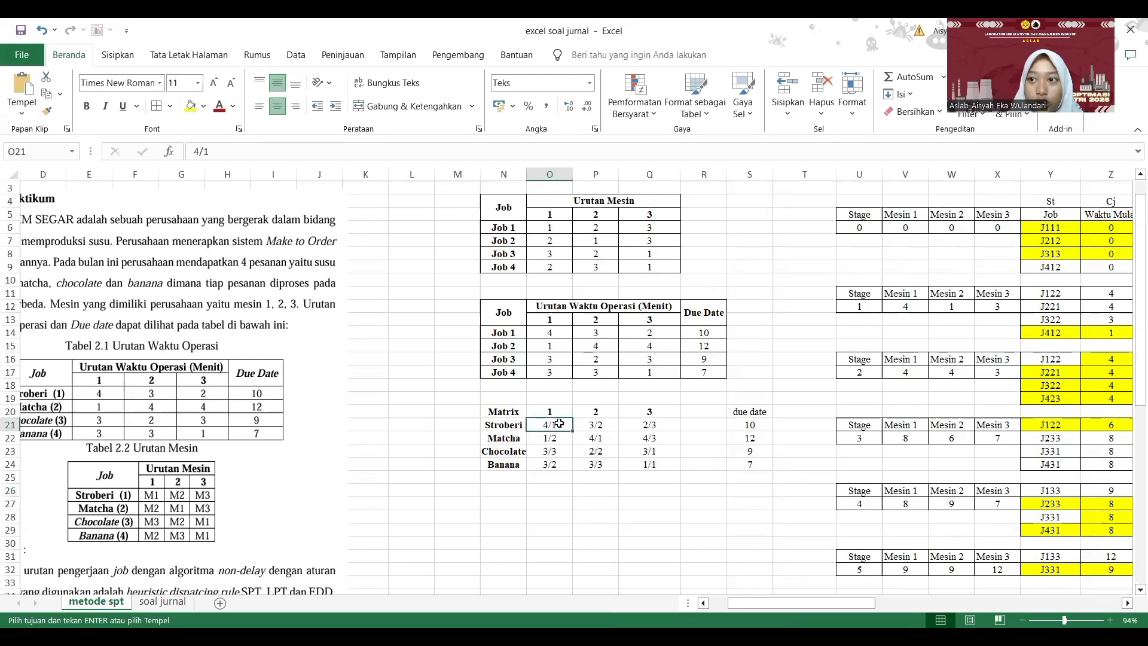
{"action": "left_click", "coordinate": [560, 412]}
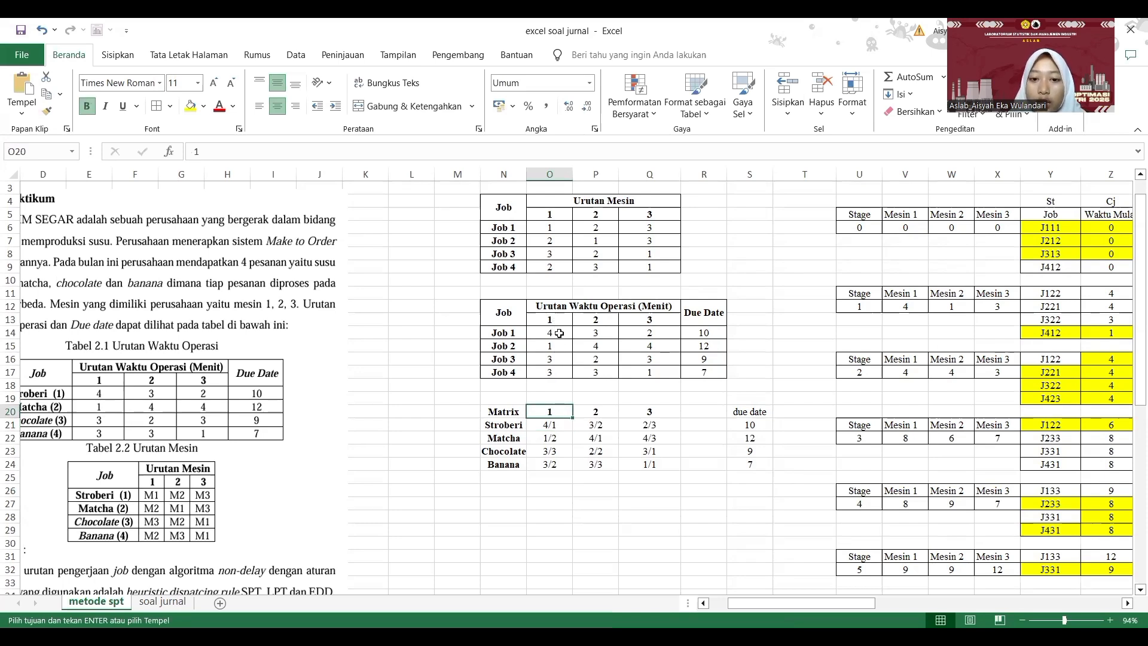
{"action": "left_click", "coordinate": [559, 333]}
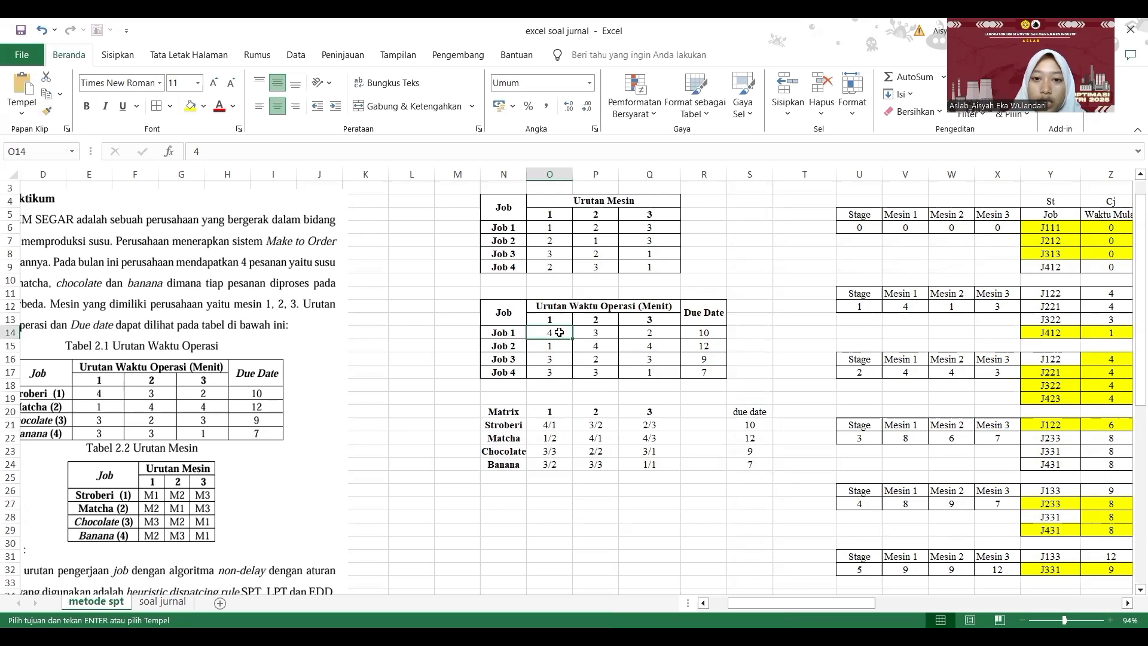
{"action": "left_click", "coordinate": [556, 227]}
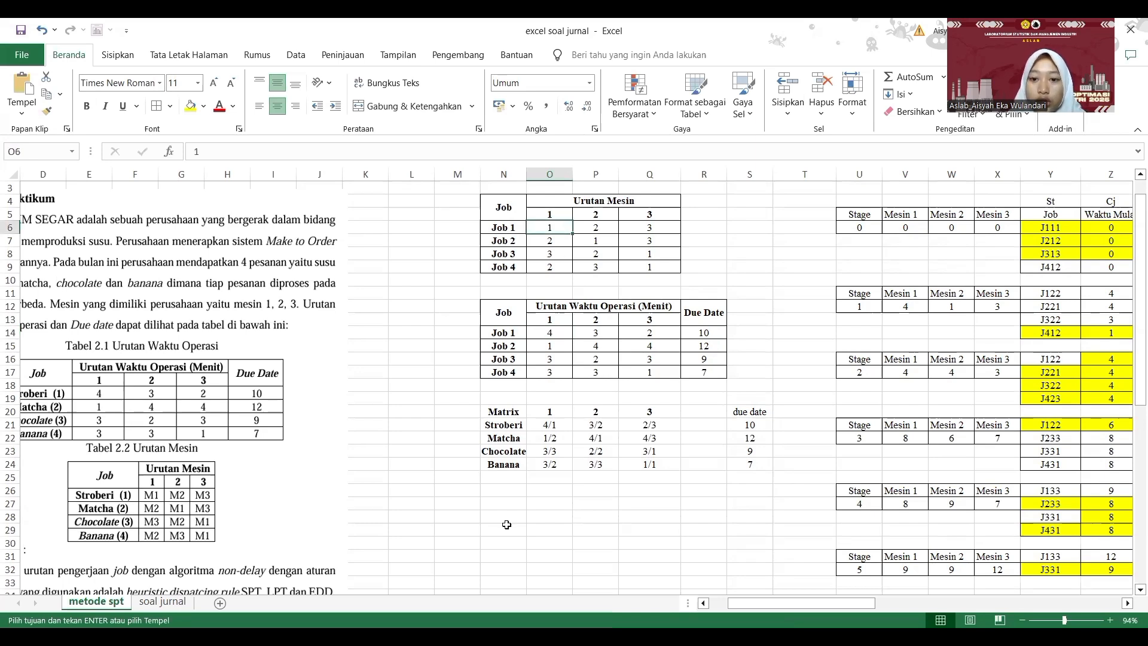
- Enter 4/1 for Stroberi and 1/2 for Matcha as the first operation in the matrix
{"action": "left_click", "coordinate": [550, 426]}
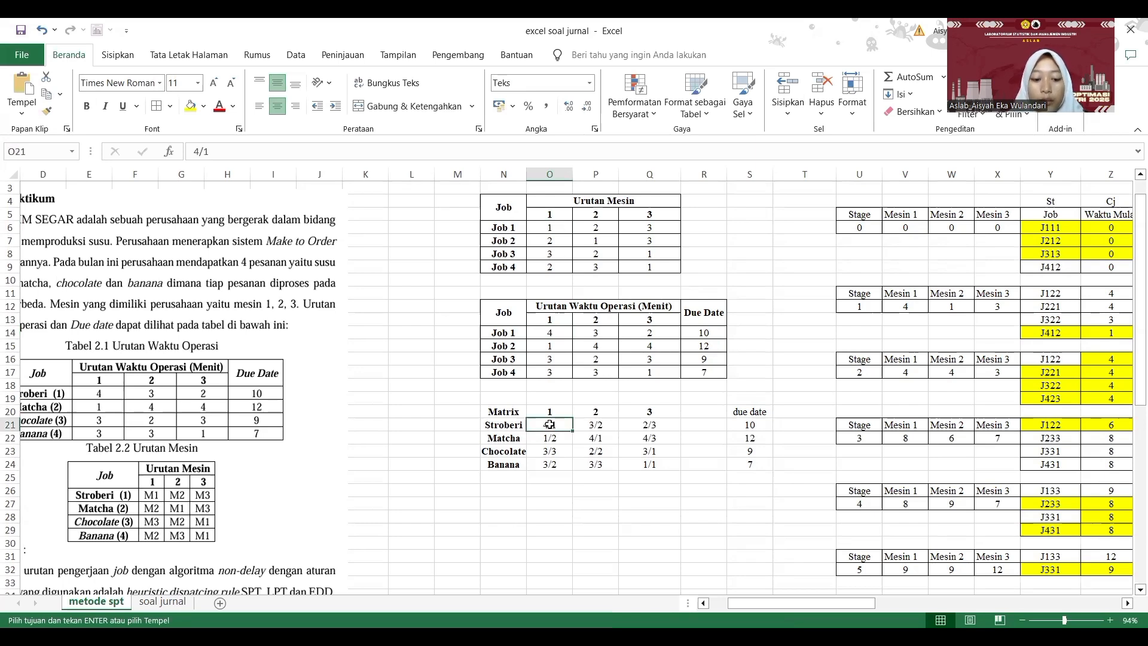
{"action": "type", "text": "4/1"}
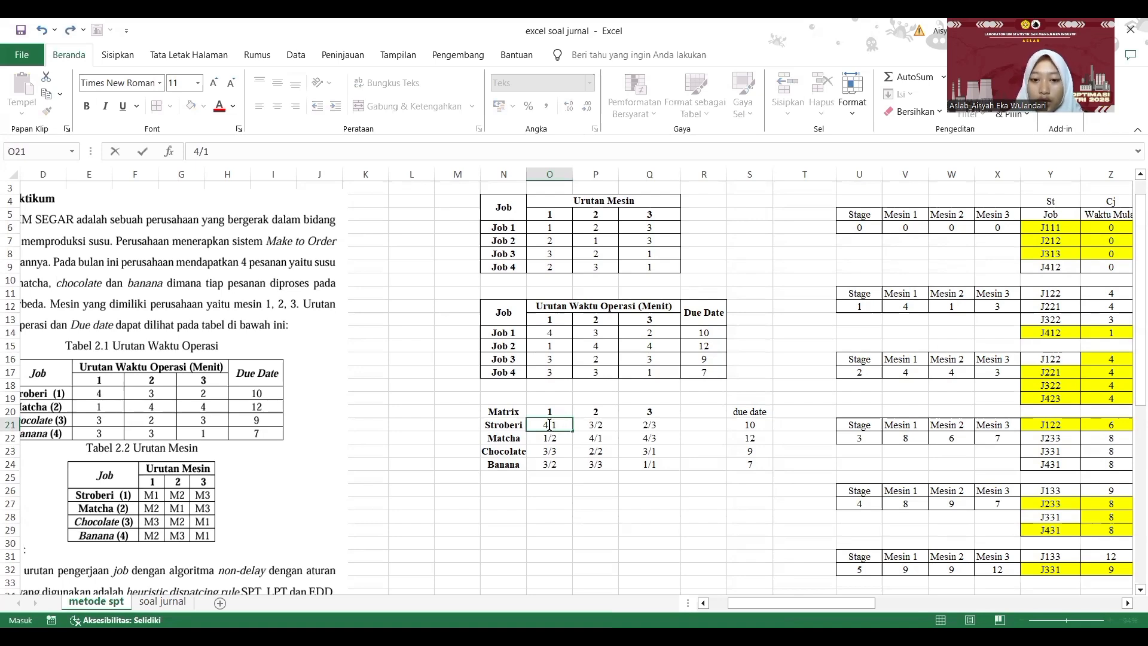
{"action": "left_click", "coordinate": [557, 437]}
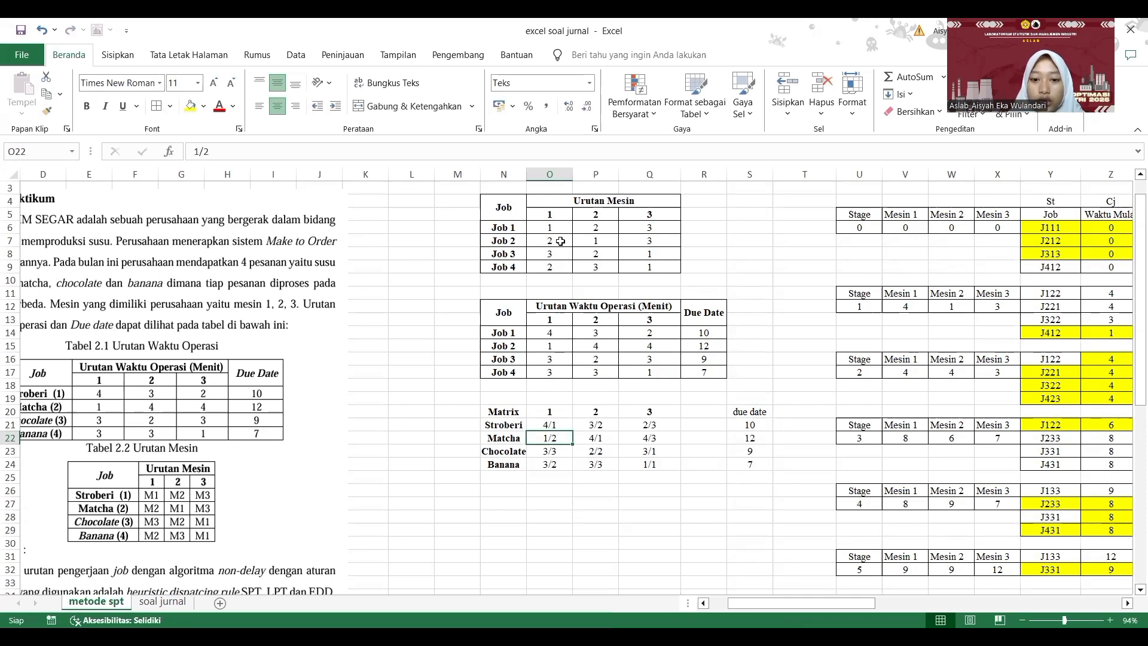
{"action": "double_click", "coordinate": [556, 443]}
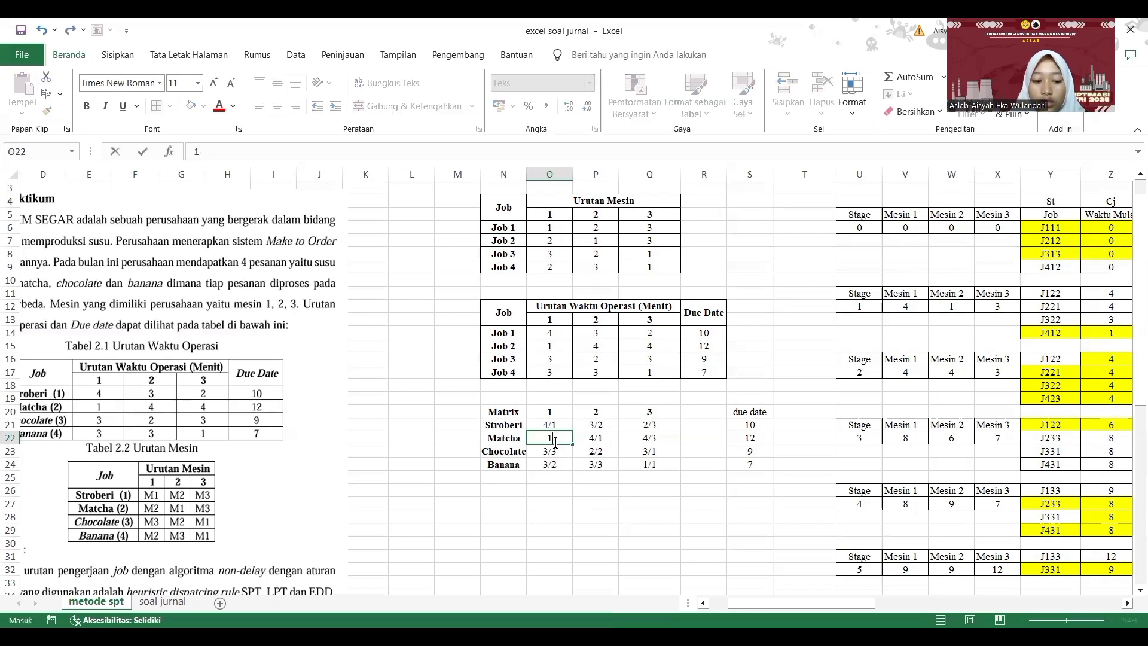
{"action": "key", "text": "Tab"}
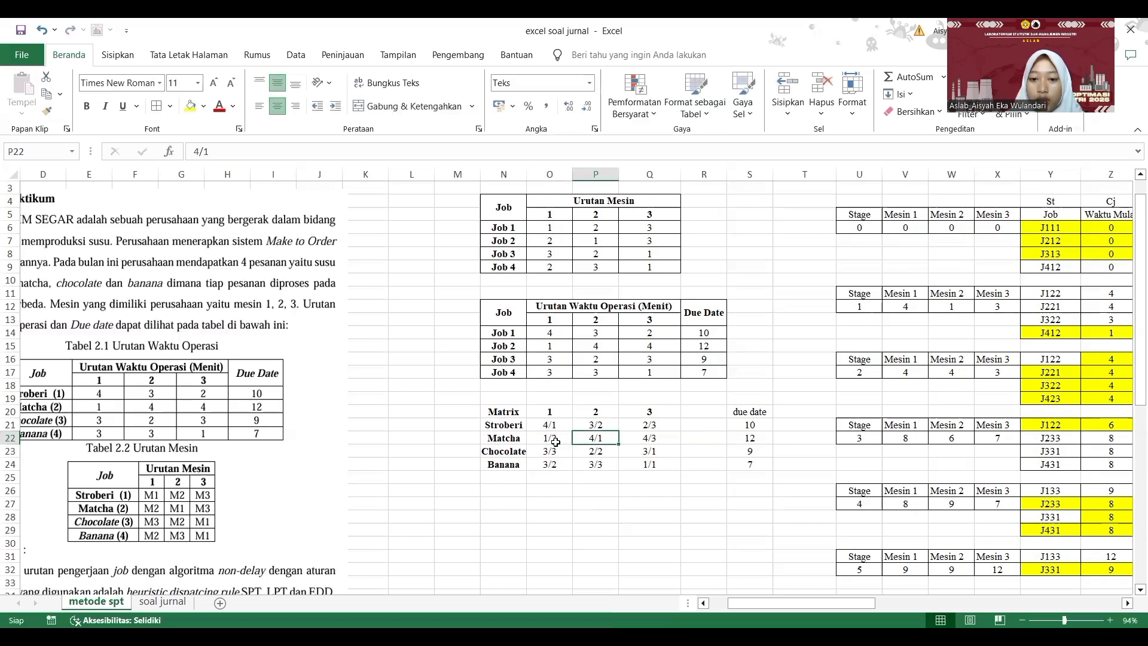
- Check Job 3's third machine in the machine order table and enter 3/1 as Chocolate's third operation in the matrix
{"action": "key", "text": "Down"}
{"action": "key", "text": "Right"}
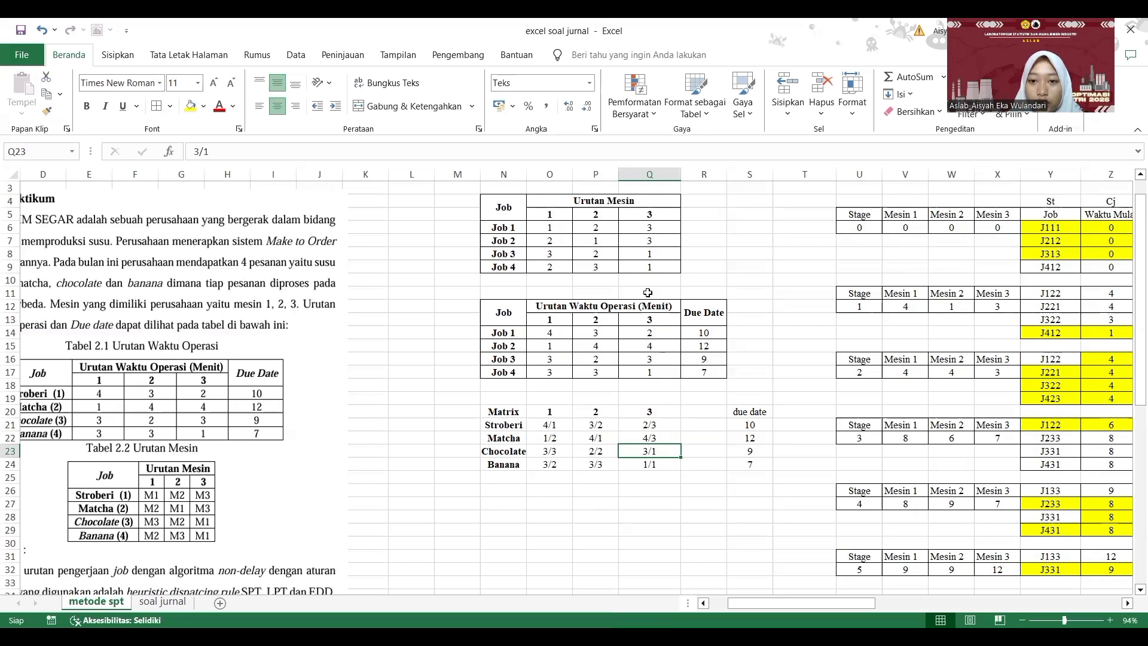
{"action": "left_click", "coordinate": [650, 250]}
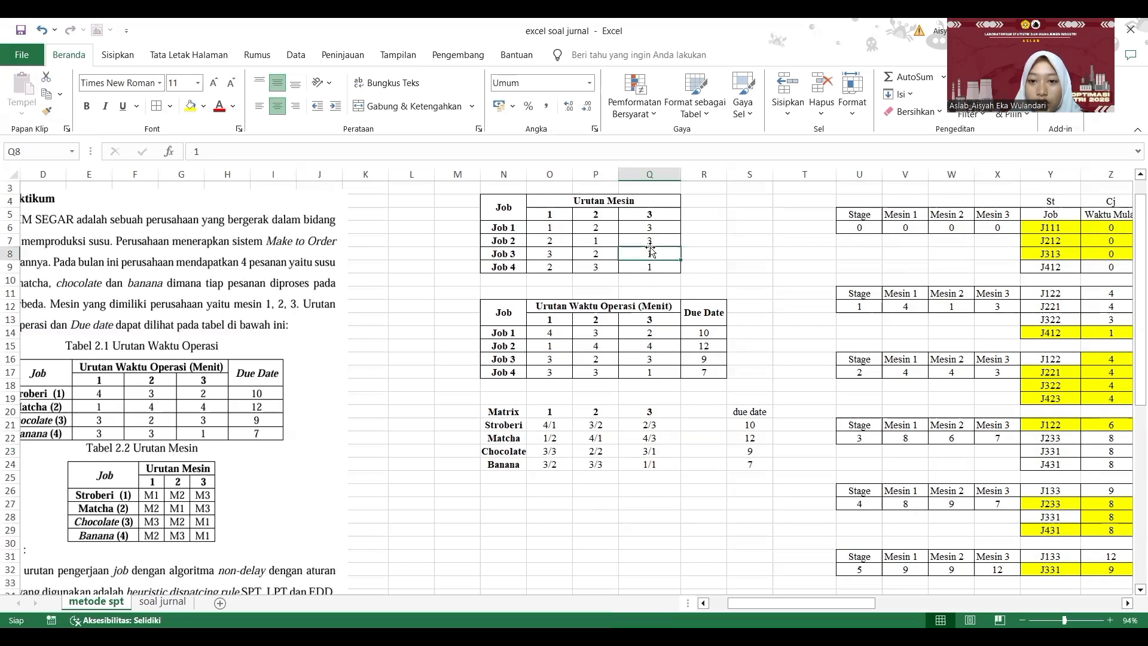
{"action": "left_click", "coordinate": [654, 451]}
{"action": "type", "text": "3/1"}
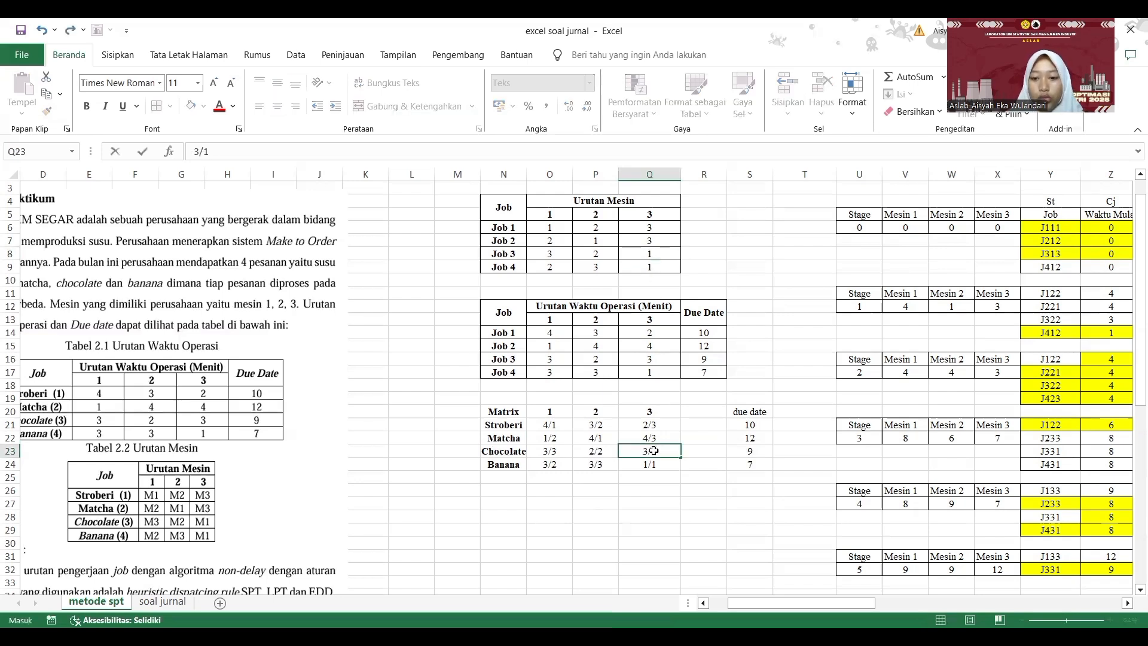
{"action": "key", "text": "Return"}
- Copy the matrix rows from Stroberi to Banana, including their operations and due dates
{"action": "left_click", "coordinate": [776, 493]}
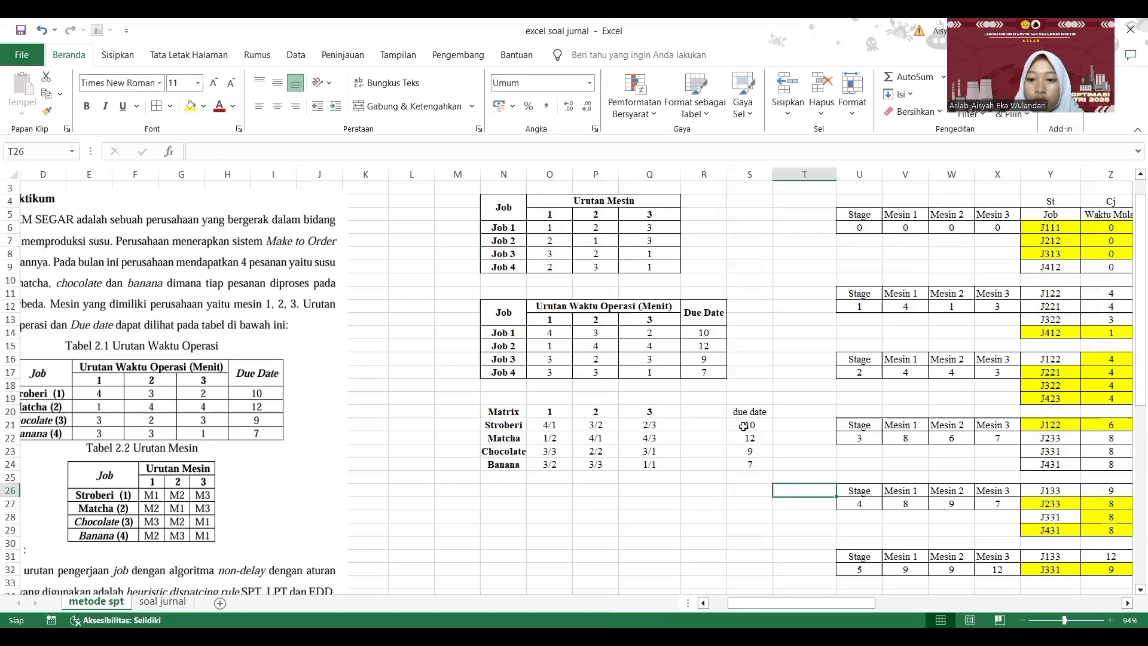
{"action": "left_click_drag", "start_coordinate": [744, 426], "coordinate": [755, 466]}
{"action": "left_click", "coordinate": [755, 501]}
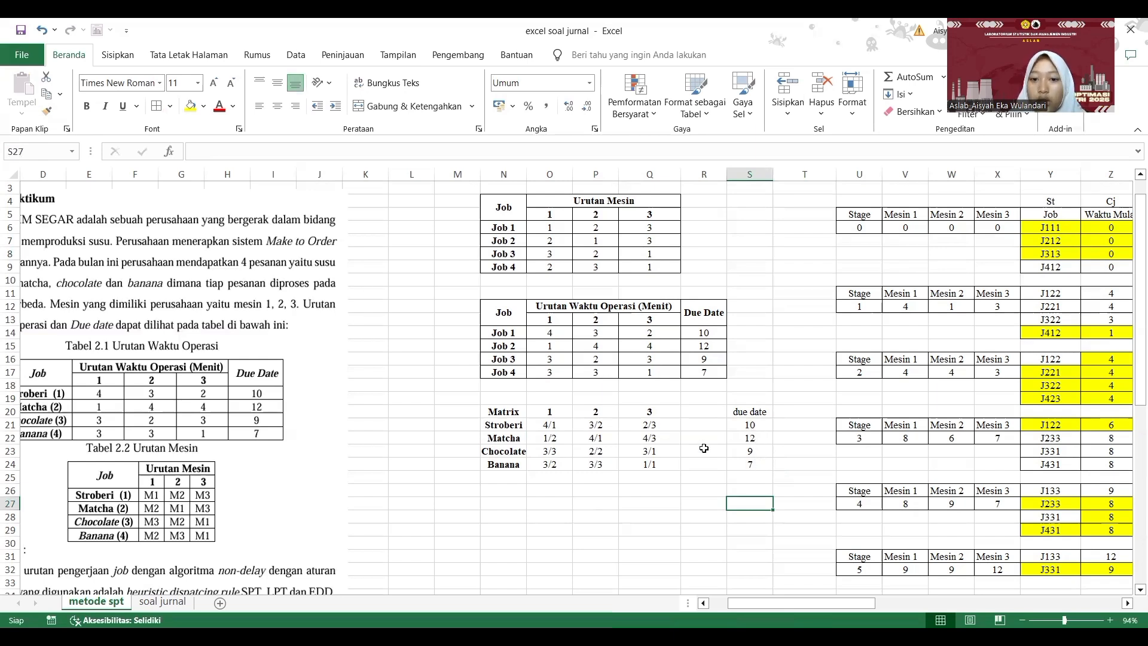
{"action": "left_click_drag", "start_coordinate": [511, 423], "coordinate": [757, 461]}
{"action": "key", "text": "ctrl+c"}
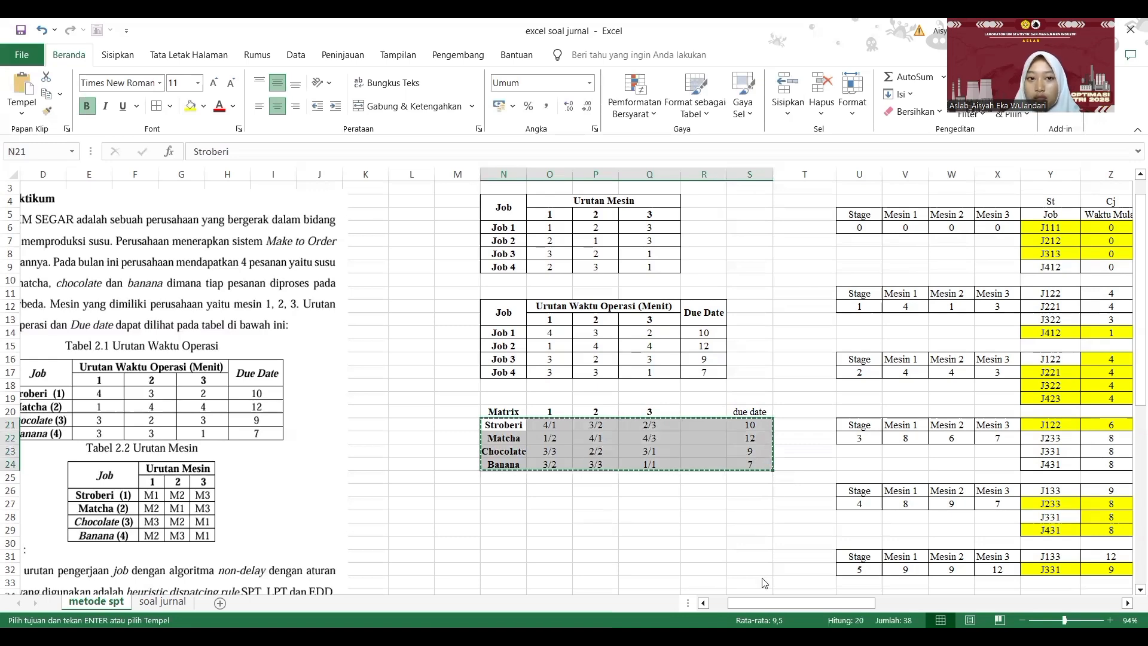
- Switch to the Job Scheduling window and paste the copied rows over Job Name through Due Date for all four jobs
{"action": "key", "text": "alt+Tab"}
{"action": "left_click_drag", "start_coordinate": [257, 137], "coordinate": [545, 185]}
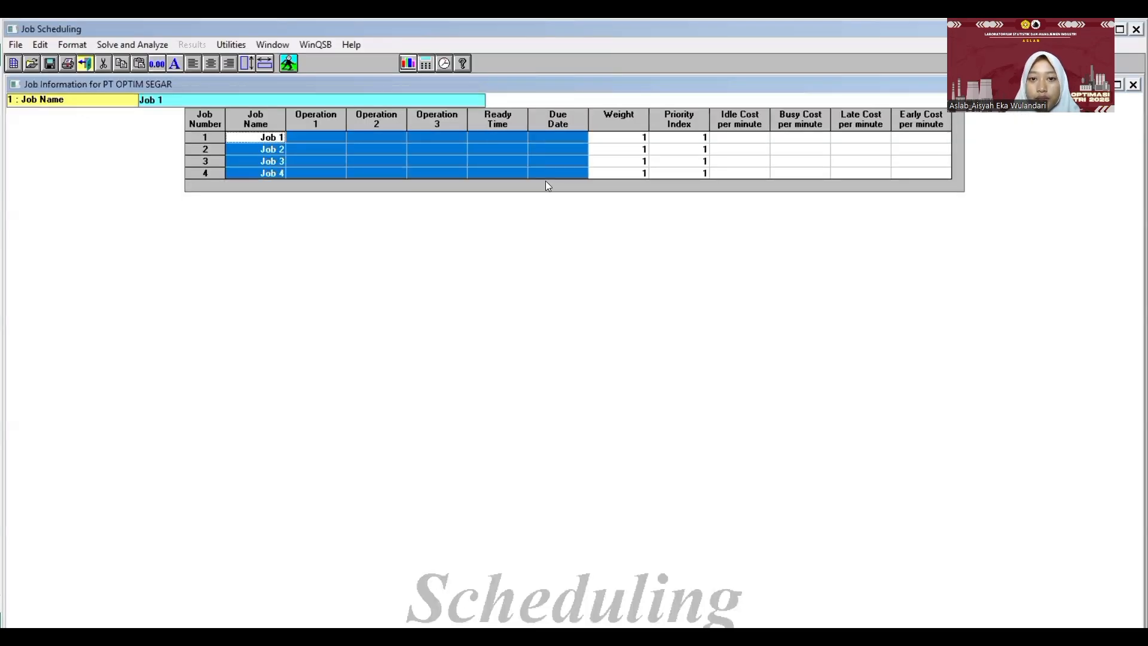
{"action": "key", "text": "ctrl+v"}
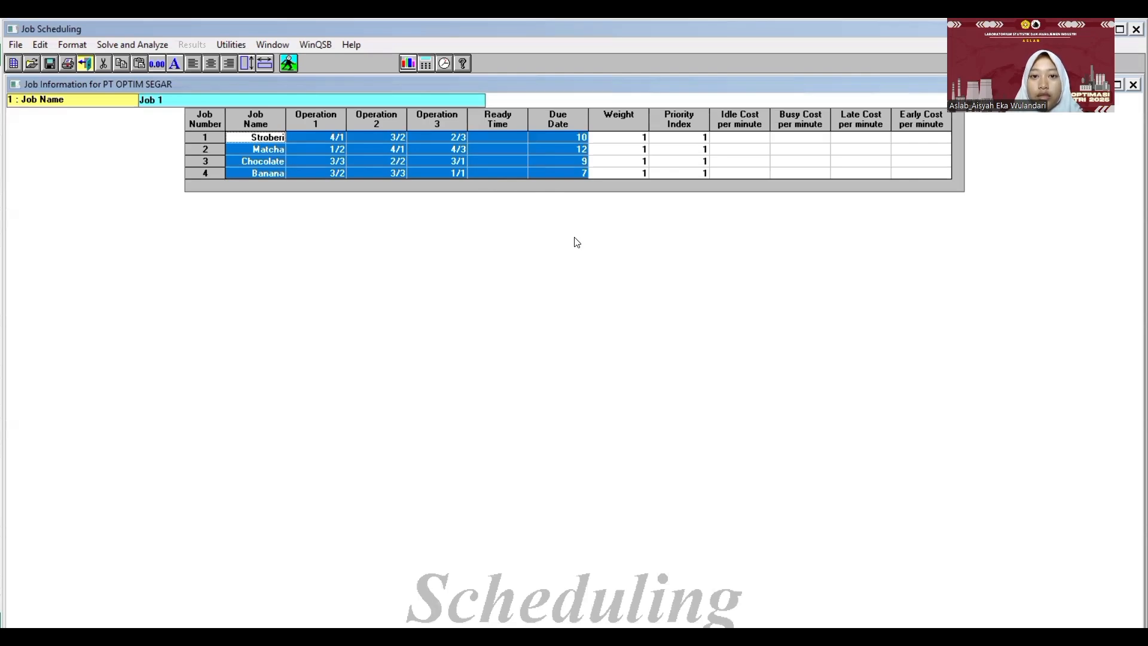
{"action": "left_click", "coordinate": [543, 166]}
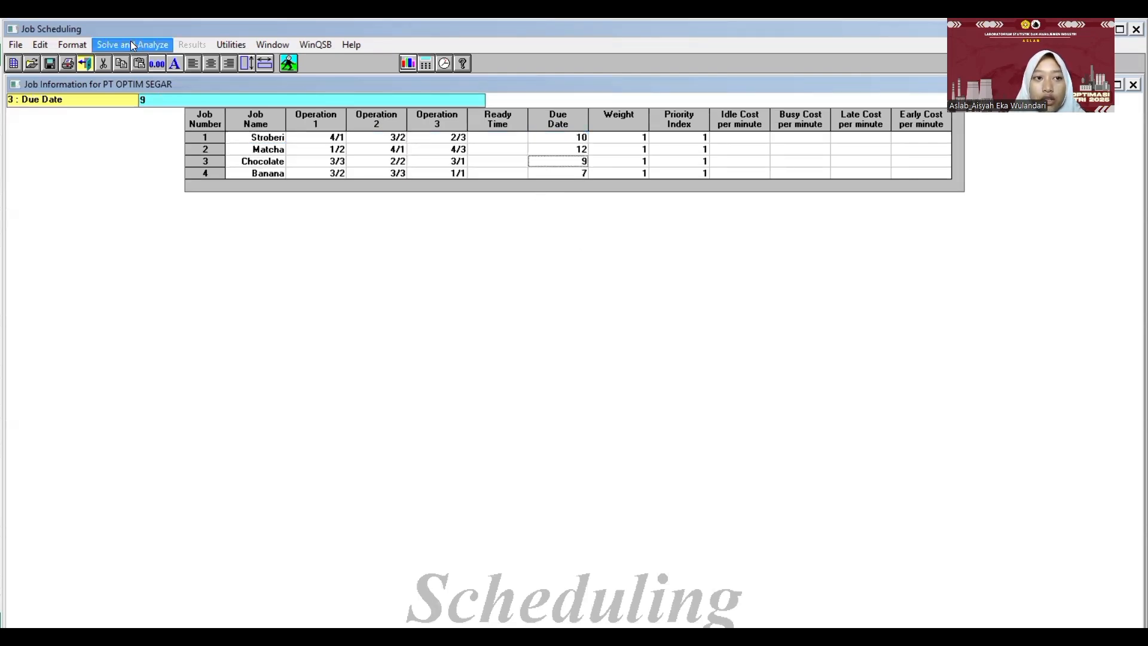
- Solve the job shop problem by heuristic dispatching rule with SPT as primary heuristic and Random as tie breaker
{"action": "left_click", "coordinate": [288, 63]}
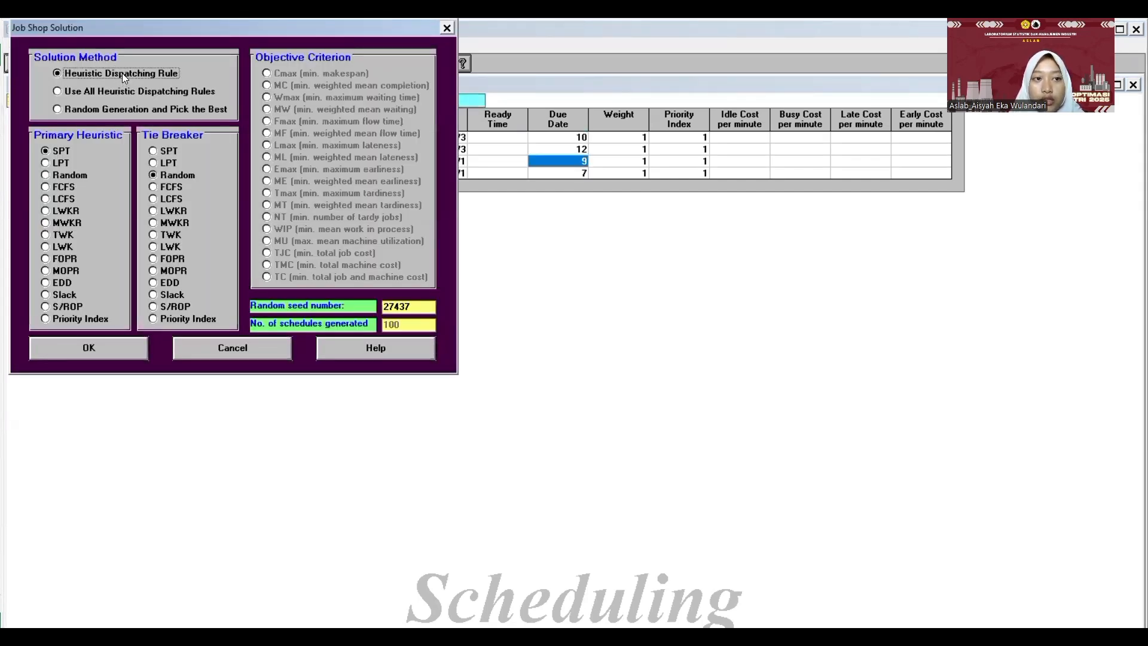
{"action": "left_click", "coordinate": [122, 74]}
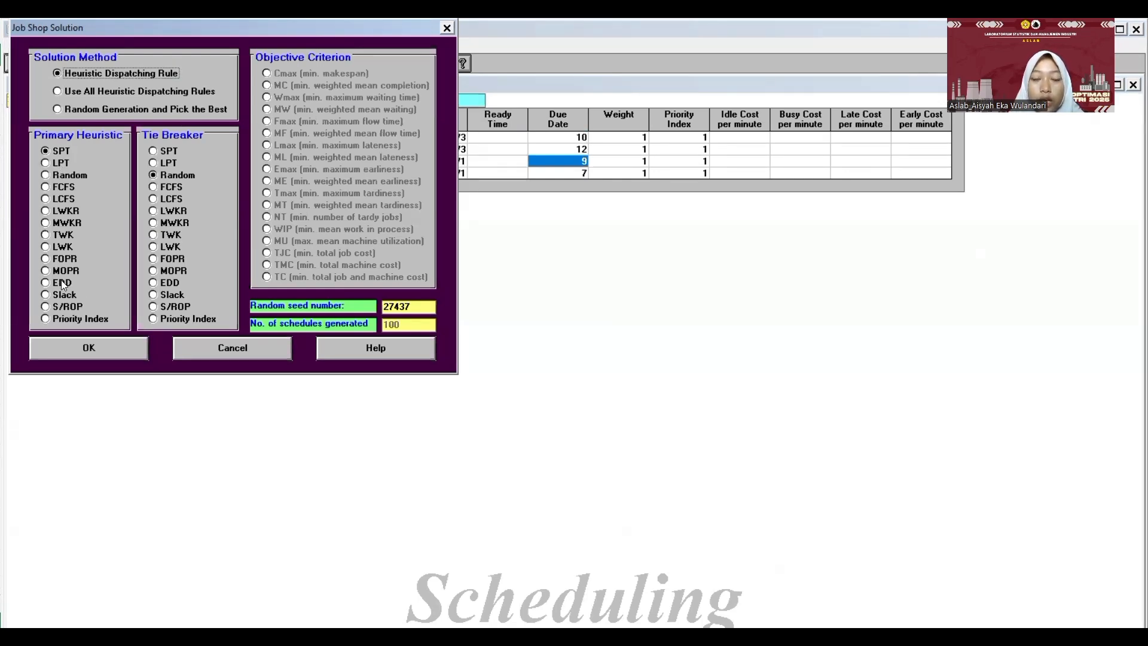
{"action": "left_click", "coordinate": [58, 157]}
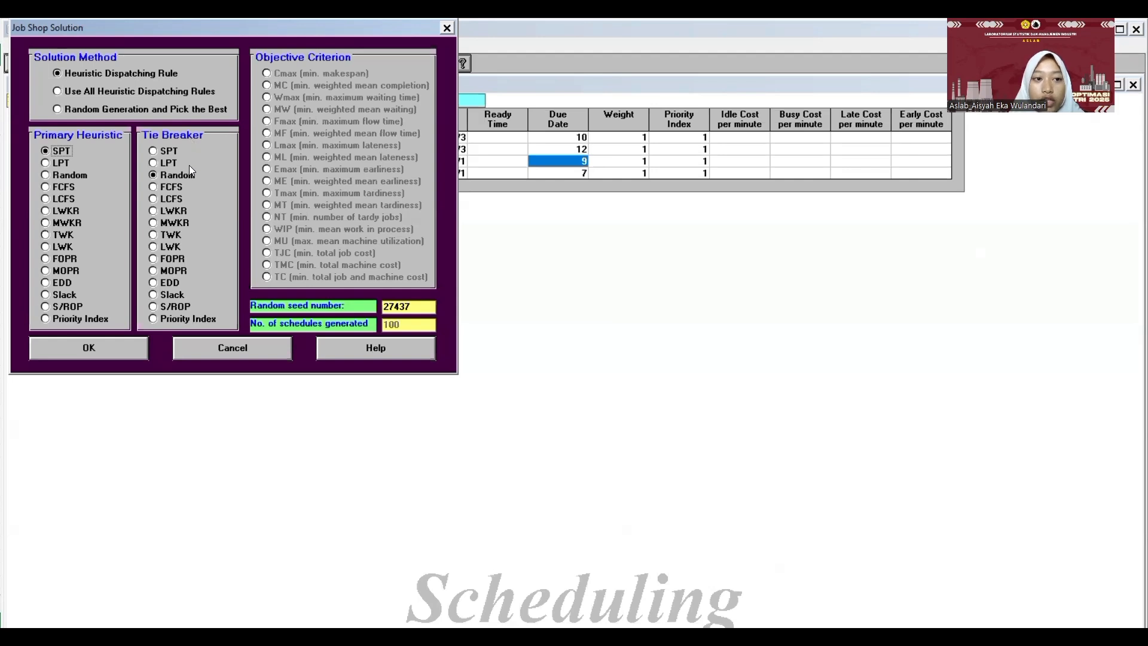
{"action": "left_click", "coordinate": [113, 349]}
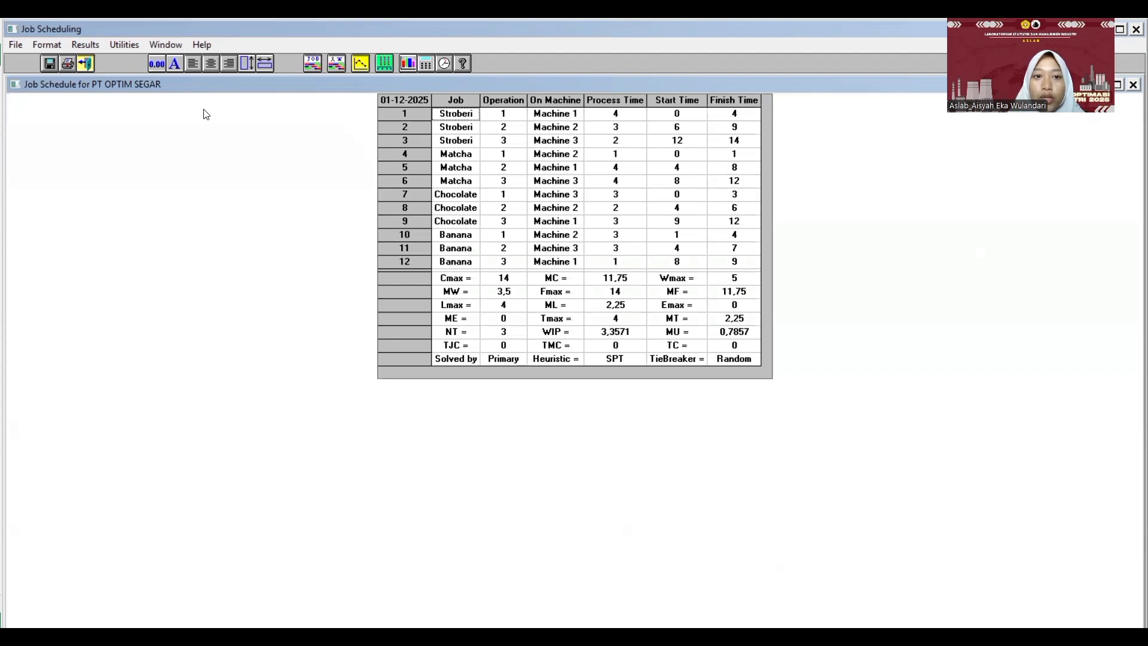
- Show the machine schedule for the SPT solution and check its Cmax value
{"action": "left_click", "coordinate": [89, 46]}
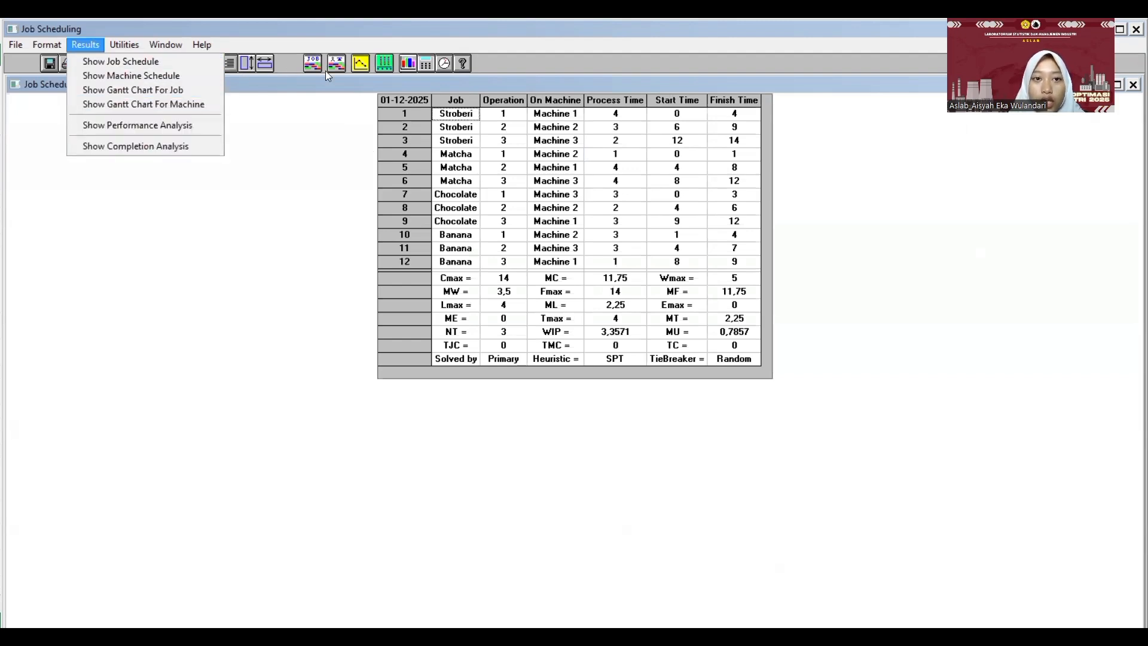
{"action": "left_click", "coordinate": [388, 67]}
{"action": "right_click", "coordinate": [389, 67]}
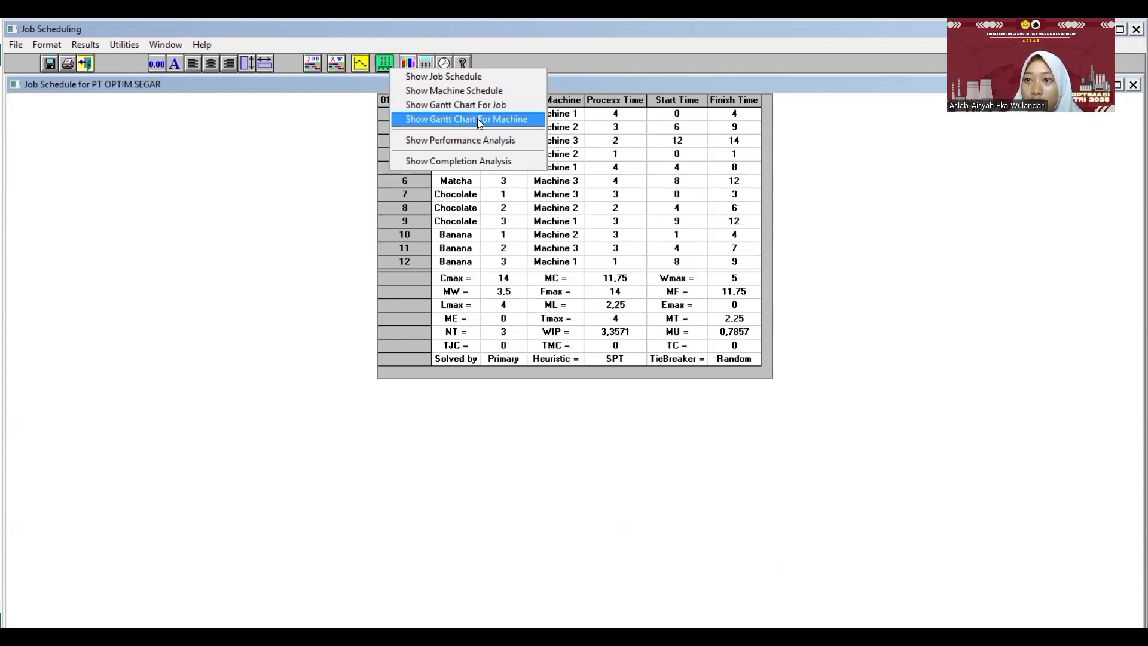
{"action": "left_click", "coordinate": [463, 90]}
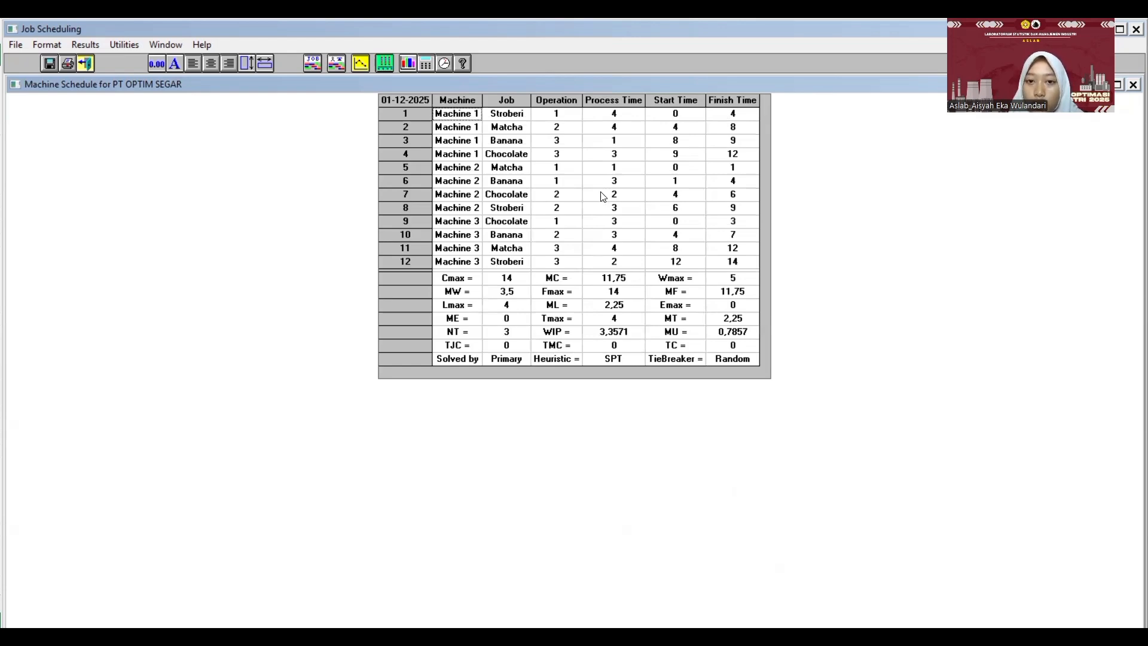
{"action": "left_click", "coordinate": [476, 283]}
{"action": "left_click", "coordinate": [504, 282]}
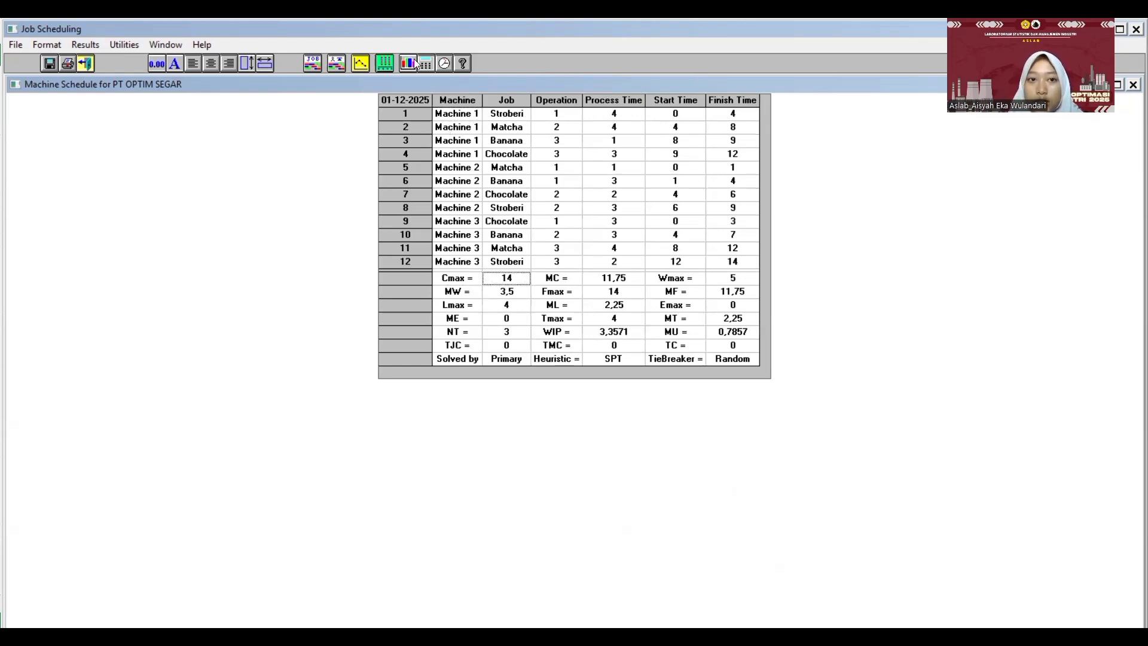
- Show the machine Gantt chart for the SPT solution, then view its bar width and height scale settings and accept them
{"action": "left_click", "coordinate": [383, 62]}
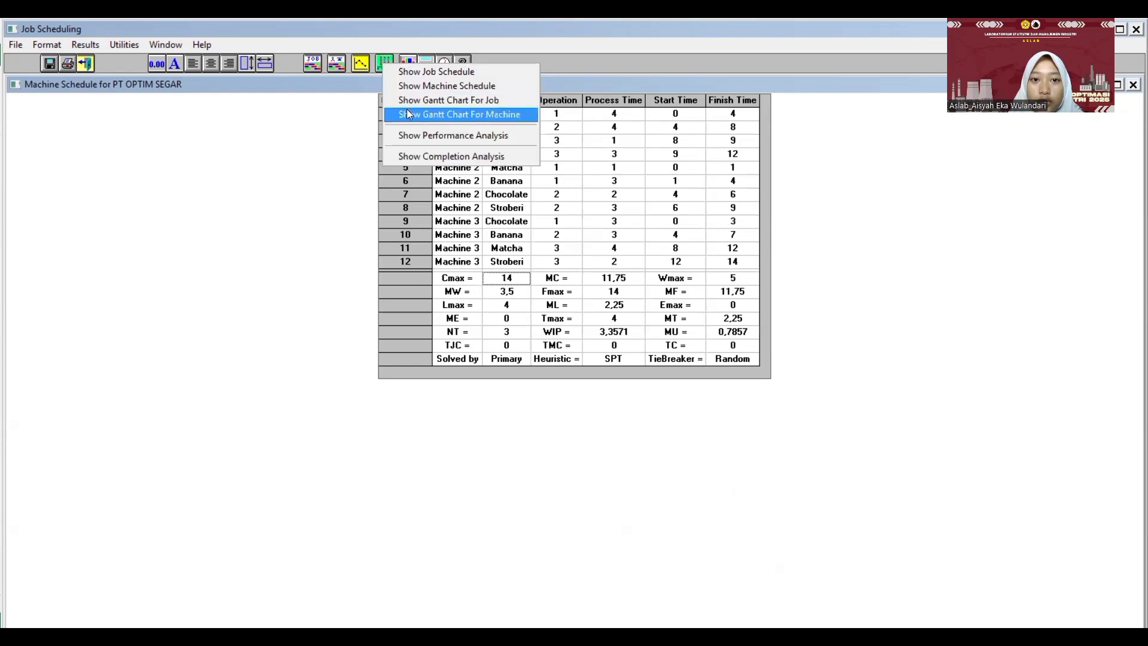
{"action": "left_click", "coordinate": [413, 112]}
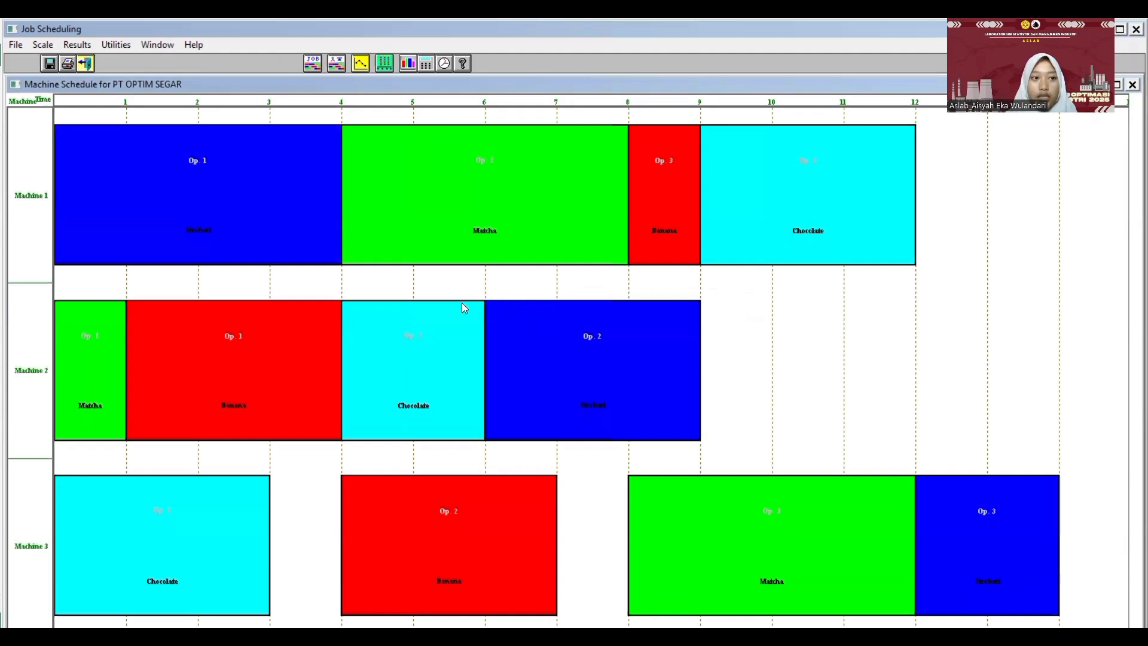
{"action": "left_click", "coordinate": [43, 44]}
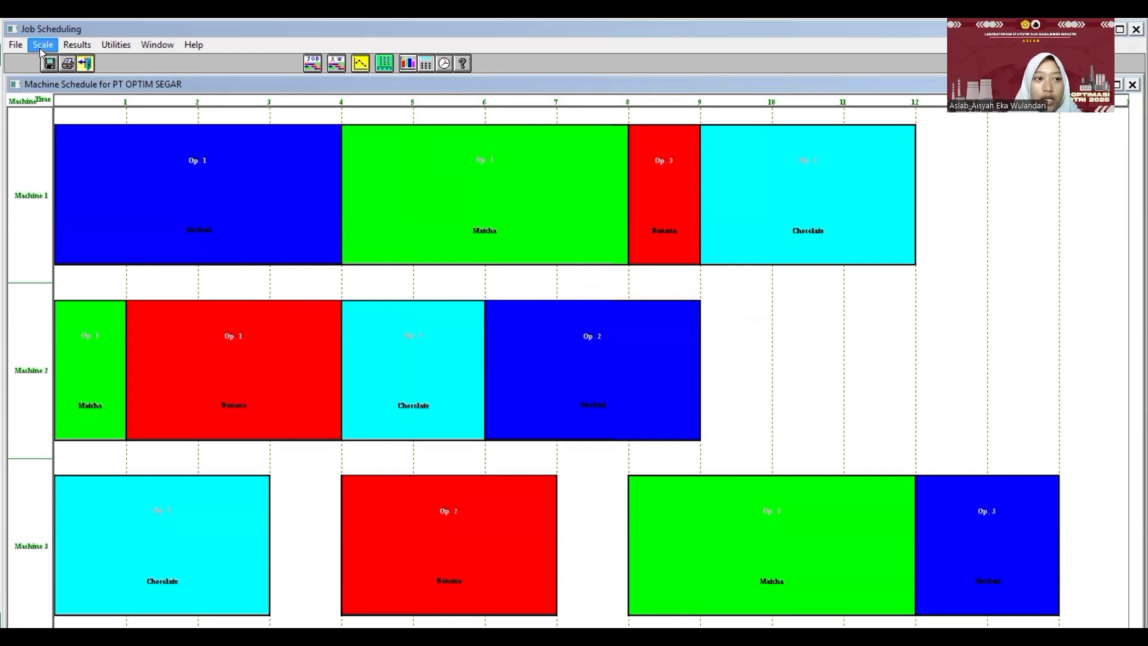
{"action": "left_click", "coordinate": [48, 61]}
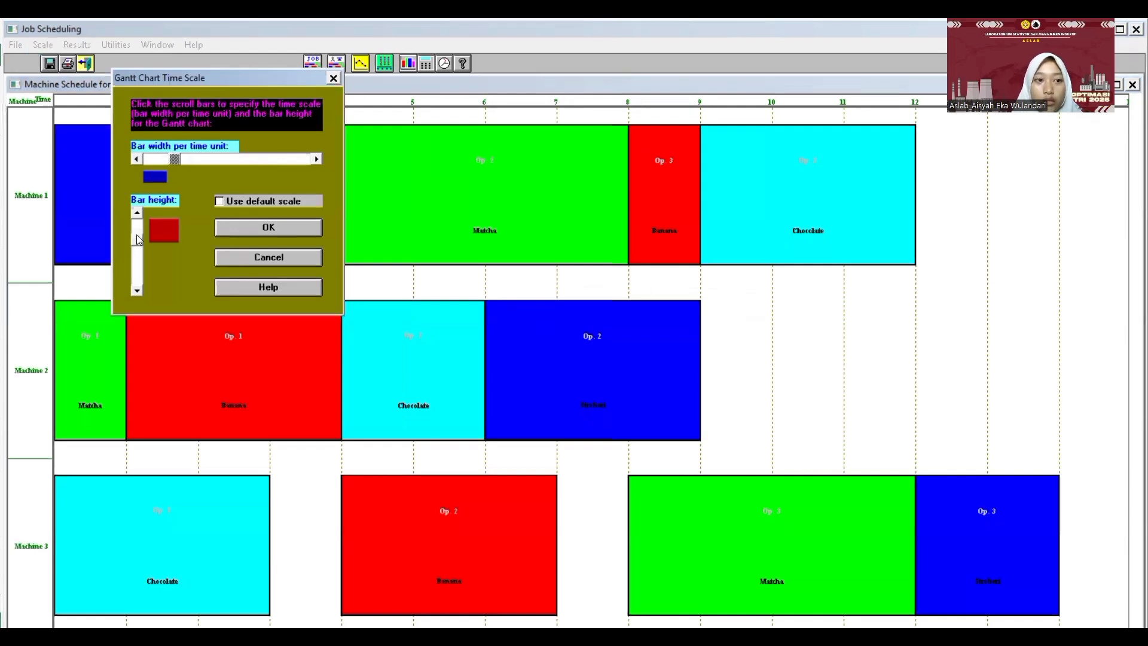
{"action": "left_click", "coordinate": [266, 231]}
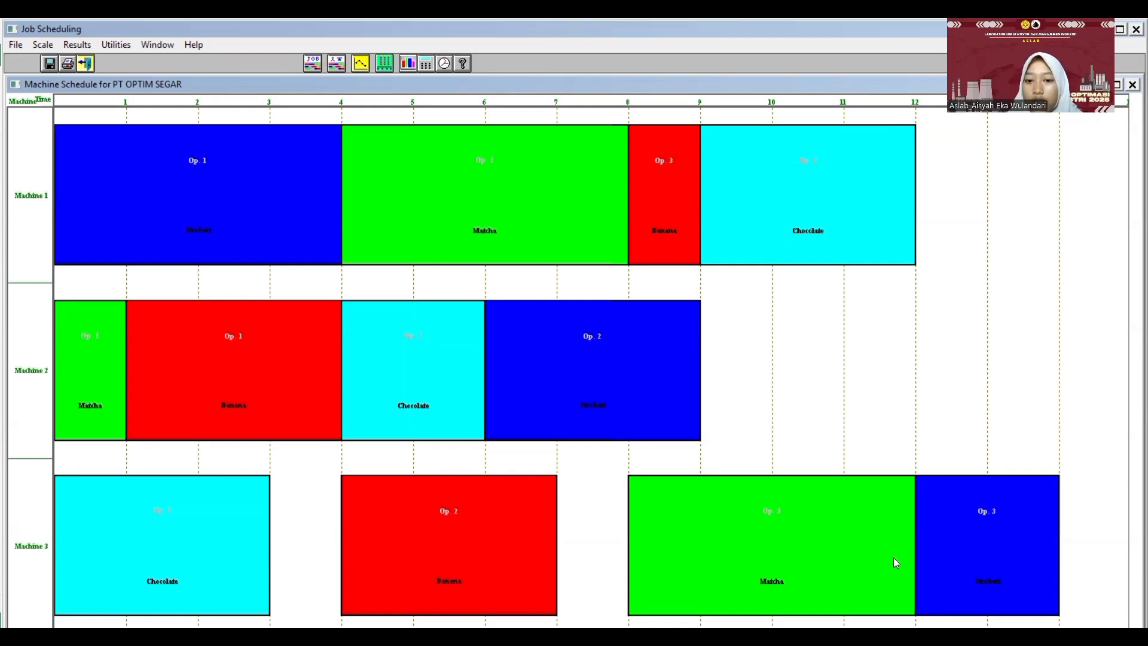
- Return to the job information table and solve the problem again with LPT as primary heuristic and Random as tie breaker
{"action": "left_click", "coordinate": [85, 63]}
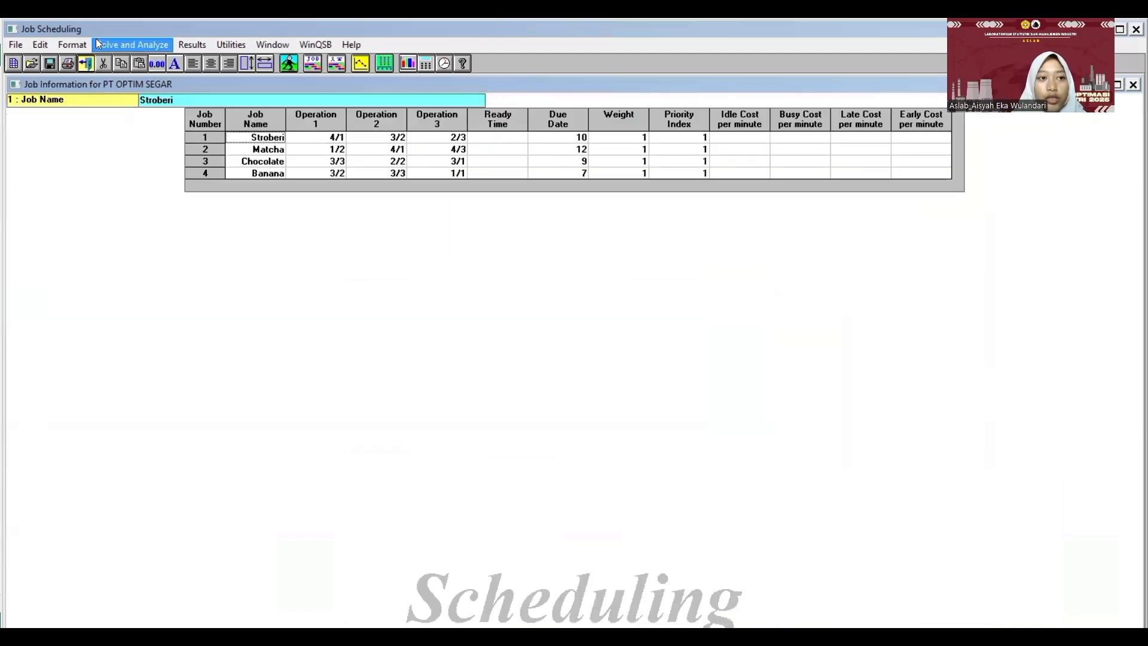
{"action": "left_click", "coordinate": [289, 64]}
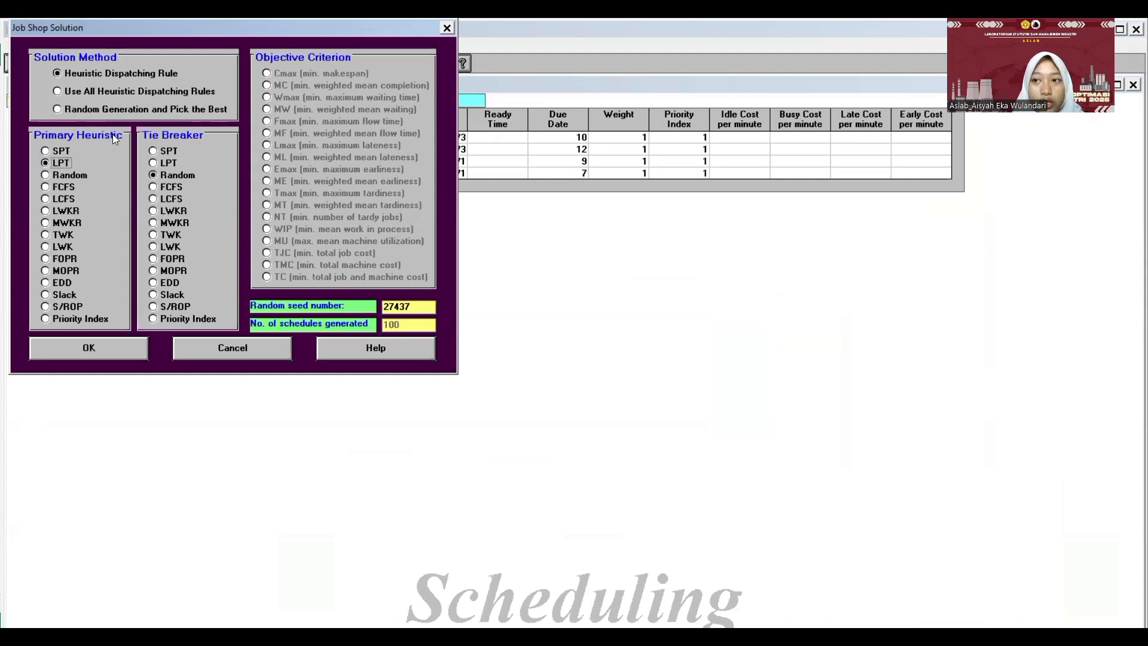
{"action": "left_click", "coordinate": [118, 346]}
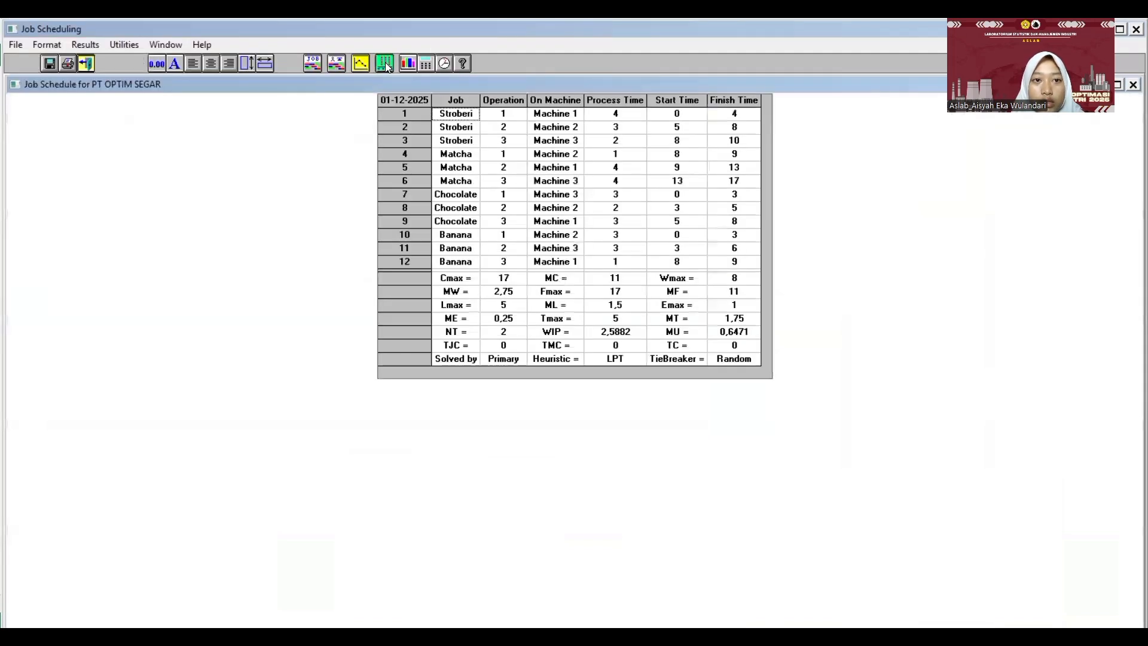
- Check Cmax in the machine schedule of the LPT solution and show its Gantt chart for machines
{"action": "left_click", "coordinate": [386, 62]}
{"action": "left_click", "coordinate": [412, 87]}
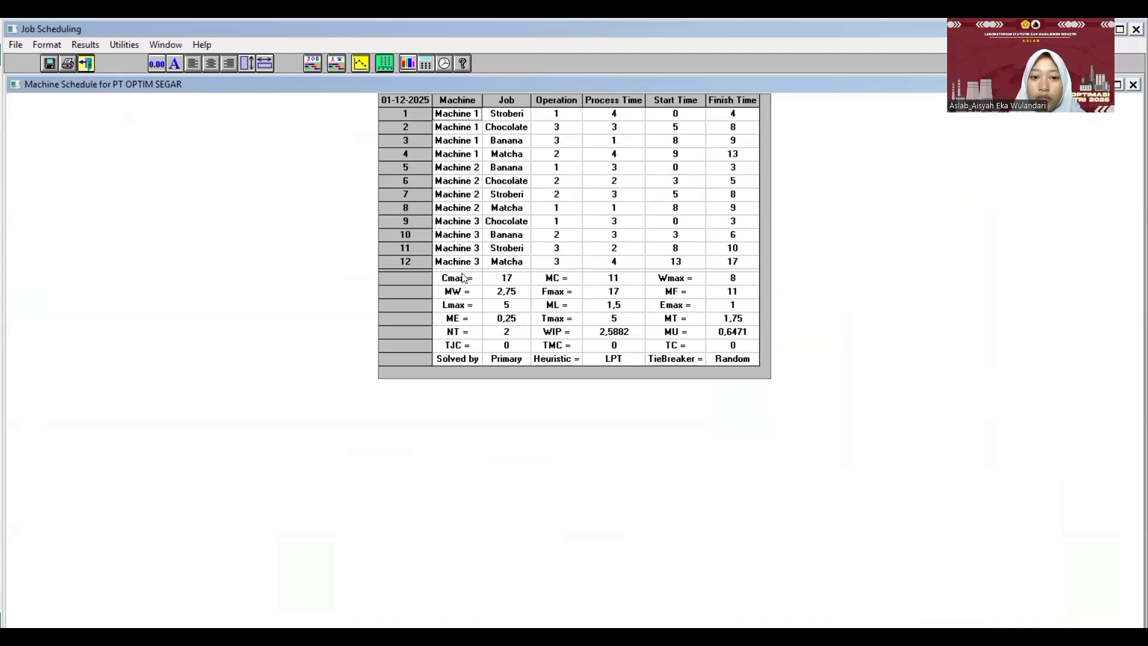
{"action": "left_click", "coordinate": [464, 277]}
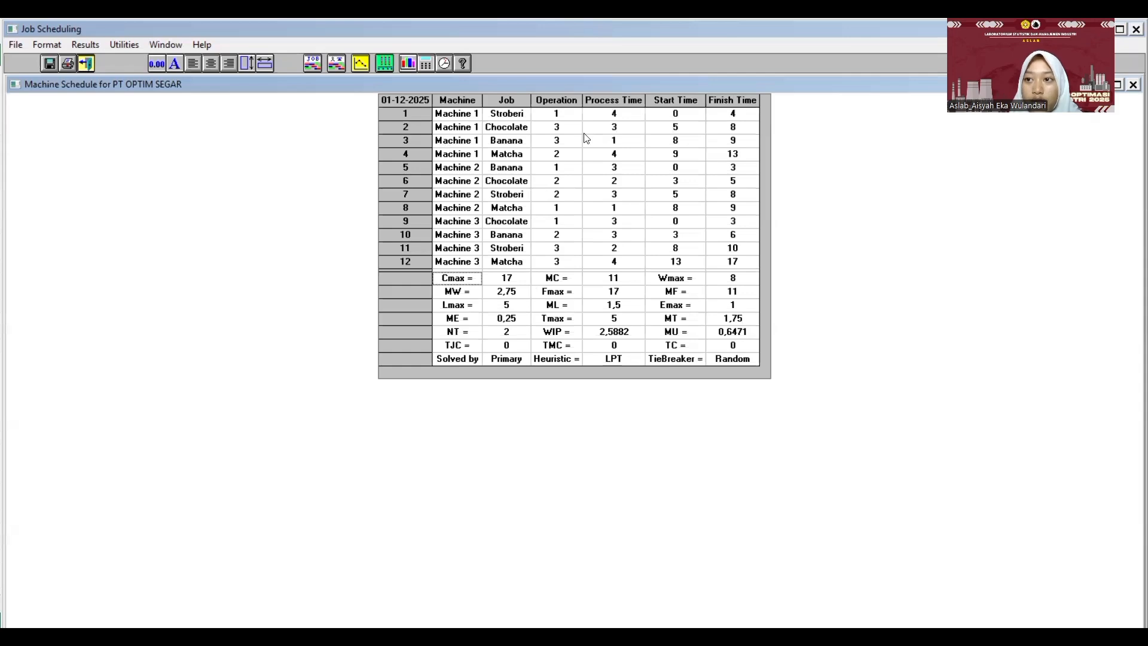
{"action": "left_click", "coordinate": [385, 66]}
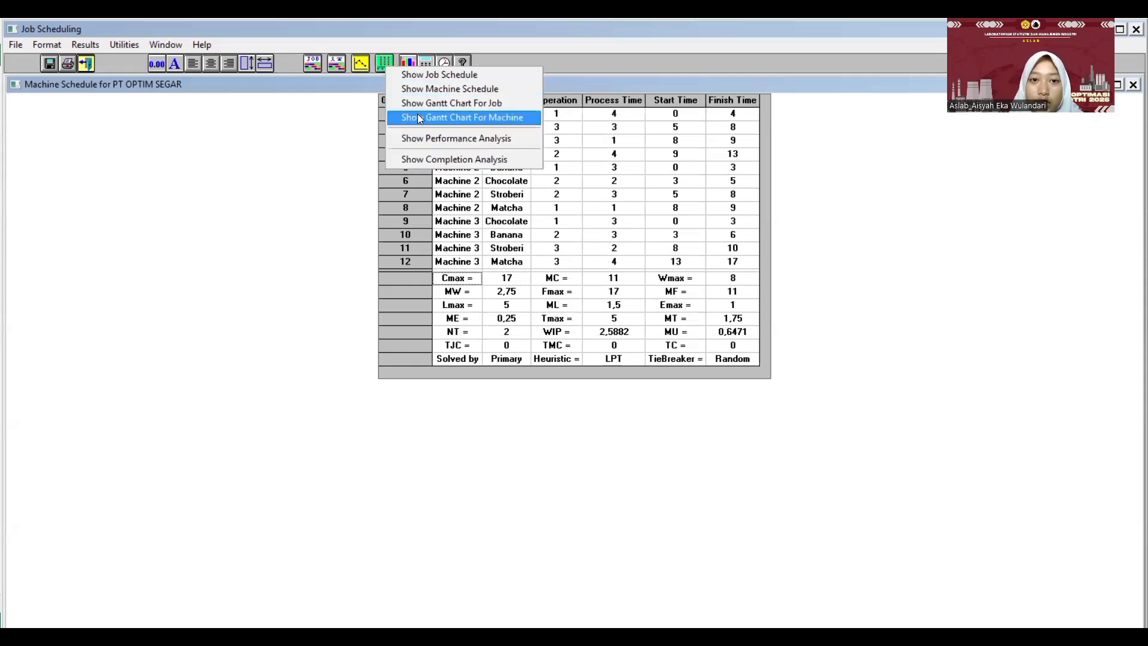
{"action": "left_click", "coordinate": [419, 118]}
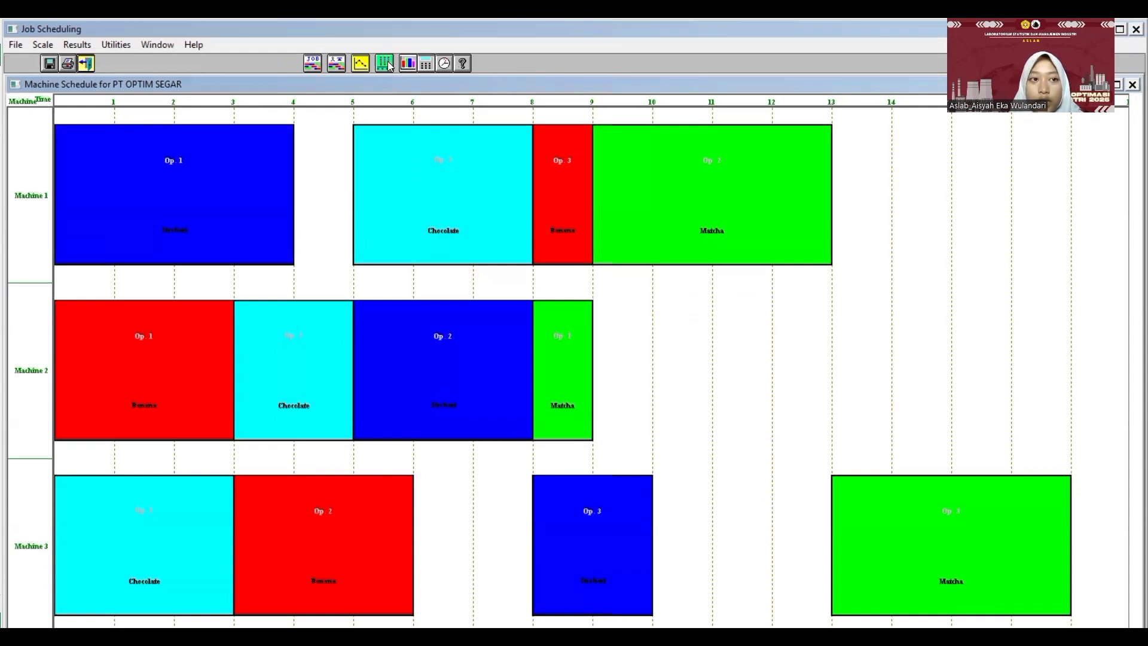
- Return to the job information table and solve the problem with EDD as primary heuristic and Random as tie breaker
{"action": "left_click", "coordinate": [88, 64]}
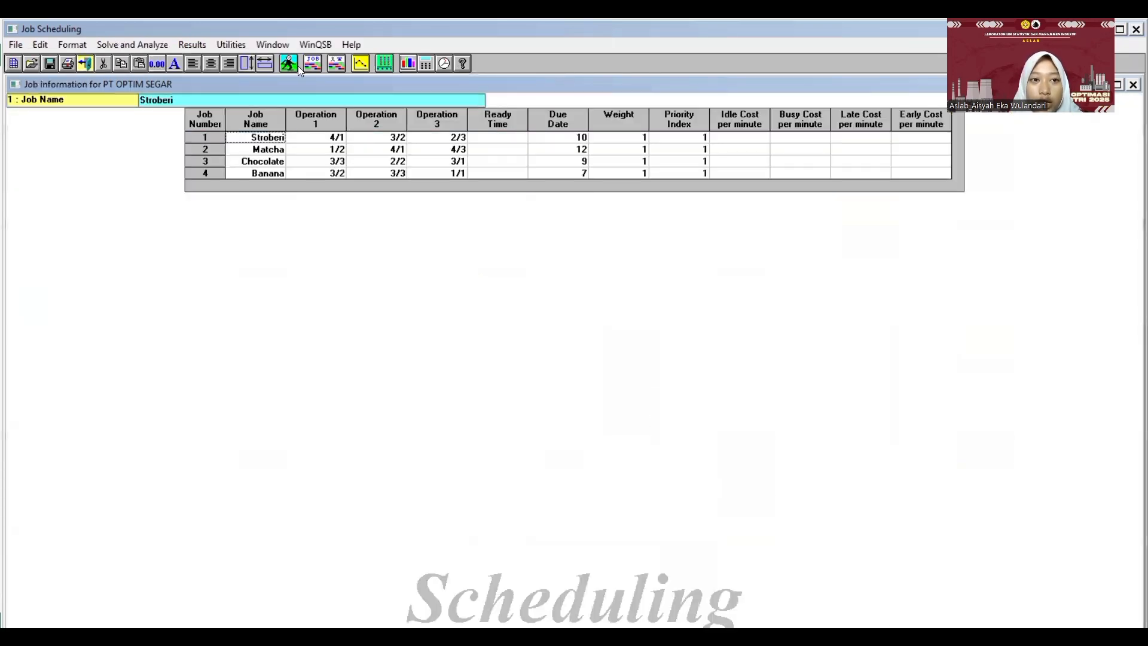
{"action": "left_click", "coordinate": [63, 284]}
{"action": "left_click", "coordinate": [105, 351]}
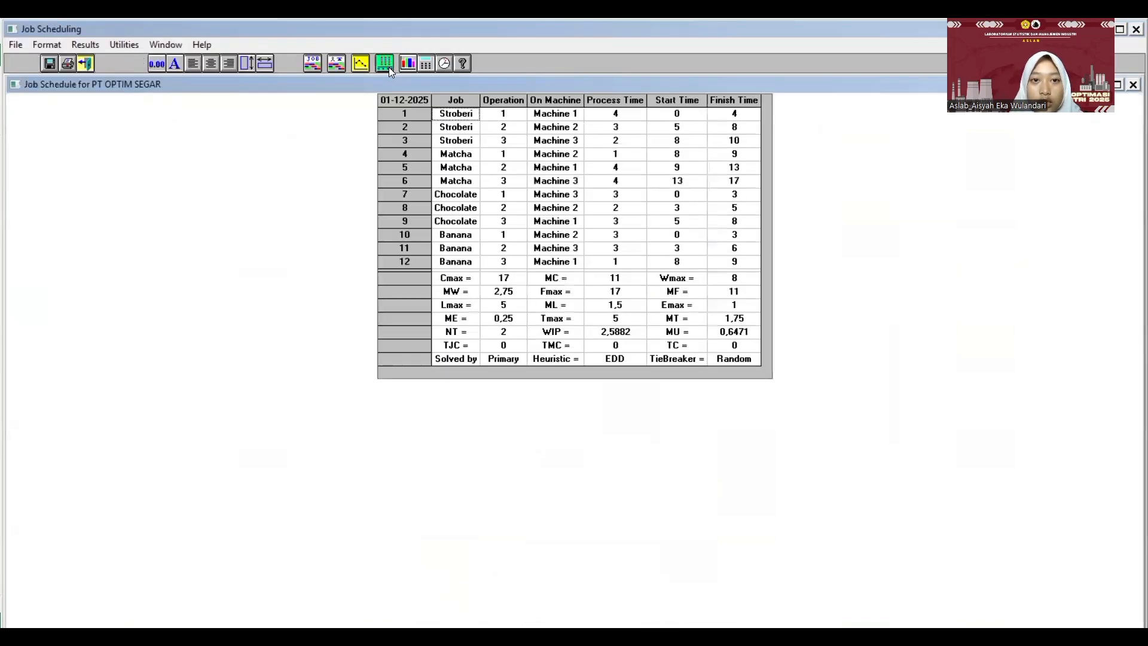
- Check Cmax in the machine schedule of the EDD solution and show its Gantt chart for machines
{"action": "left_click", "coordinate": [389, 66]}
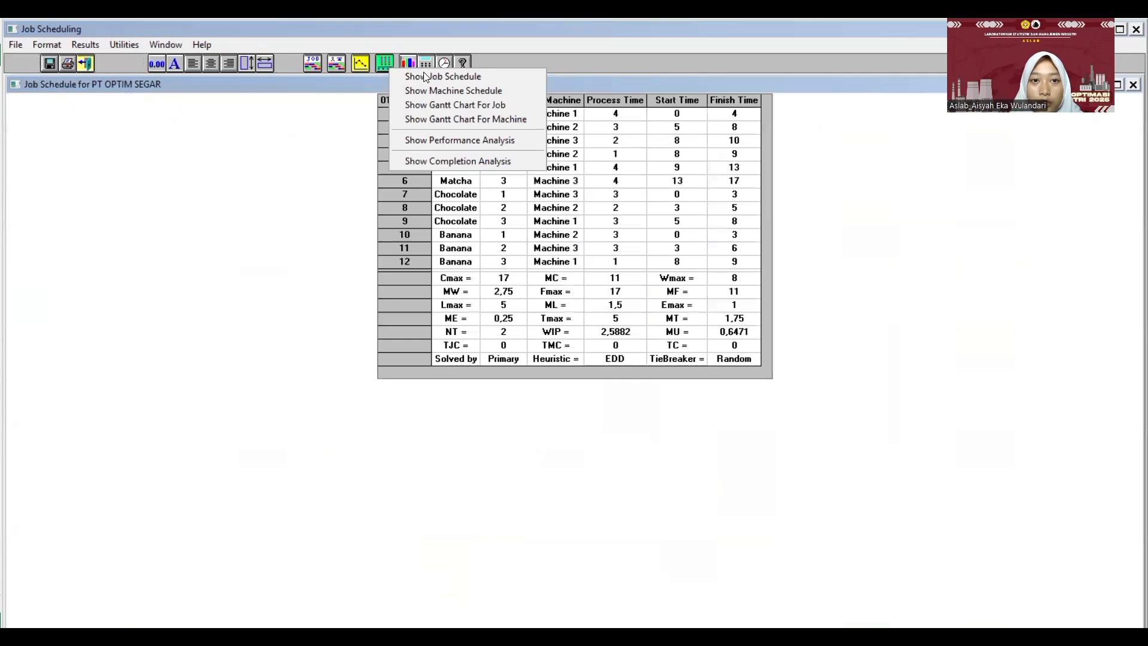
{"action": "left_click", "coordinate": [445, 95]}
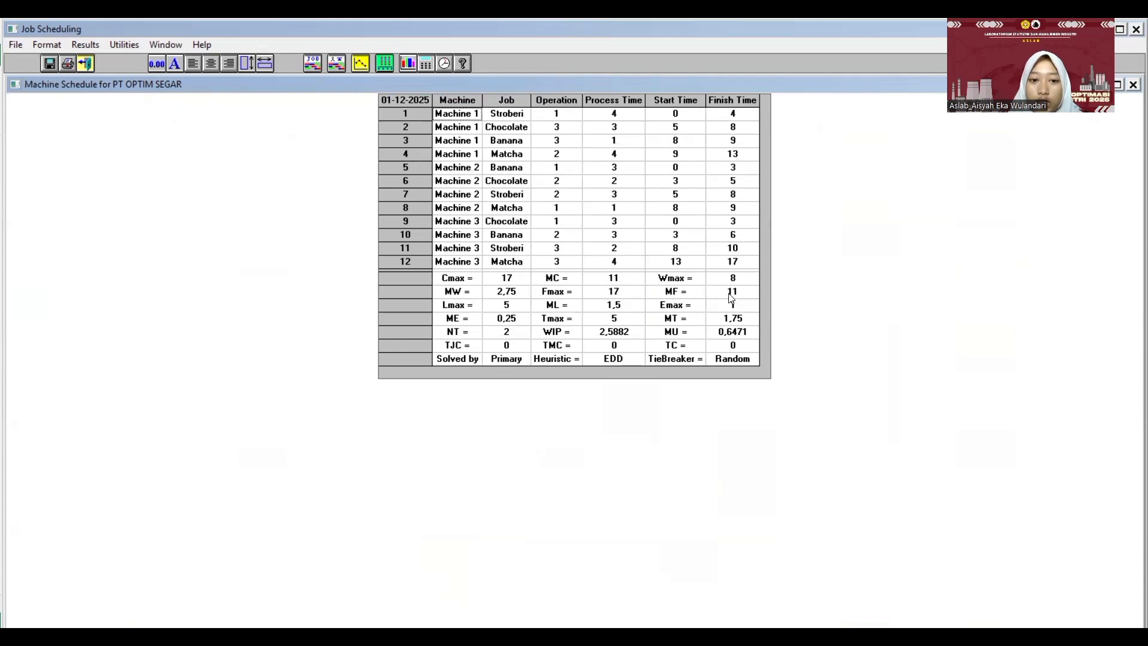
{"action": "left_click", "coordinate": [455, 280]}
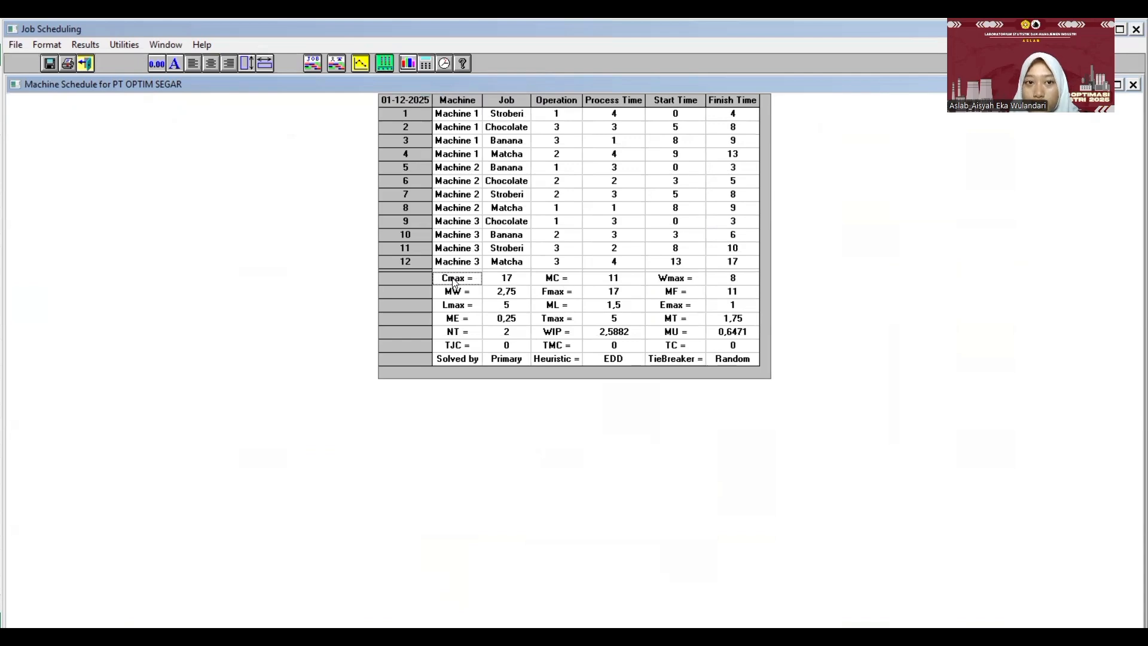
{"action": "left_click", "coordinate": [385, 66]}
{"action": "left_click", "coordinate": [421, 118]}
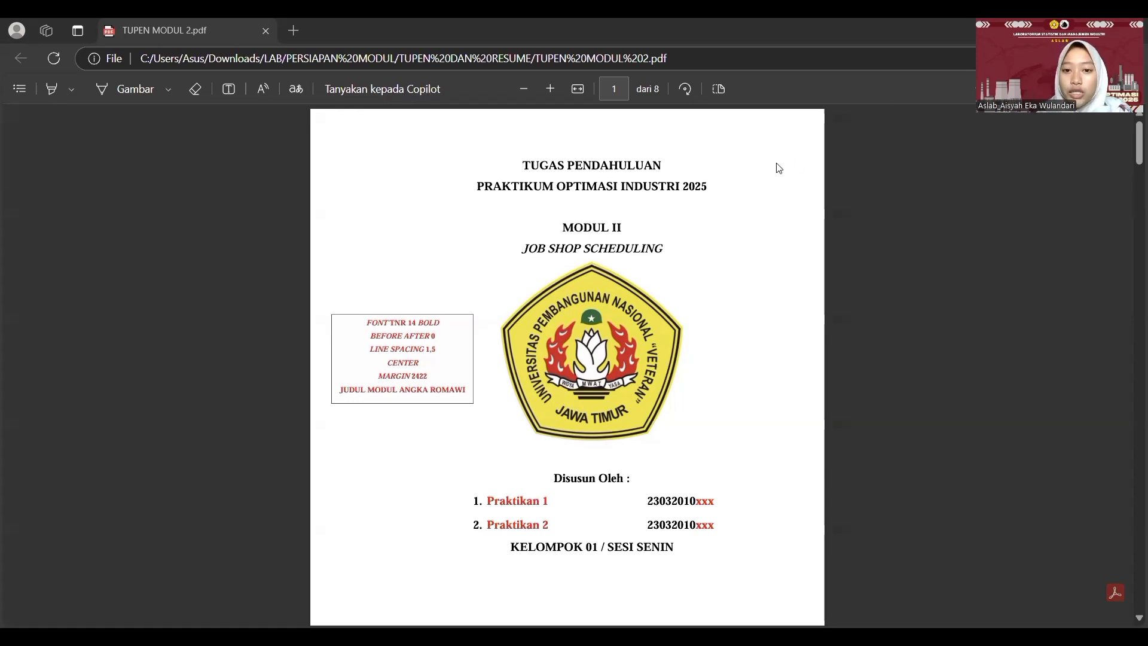
- Review the cover page of TUPEN MODUL 2.pdf, highlighting the Modul II title, and read the Tinjauan Pustaka requirements on page 2
{"action": "left_click_drag", "start_coordinate": [559, 227], "coordinate": [665, 250]}
{"action": "scroll", "coordinate": [708, 322], "scroll_direction": "down", "scroll_amount": 2}
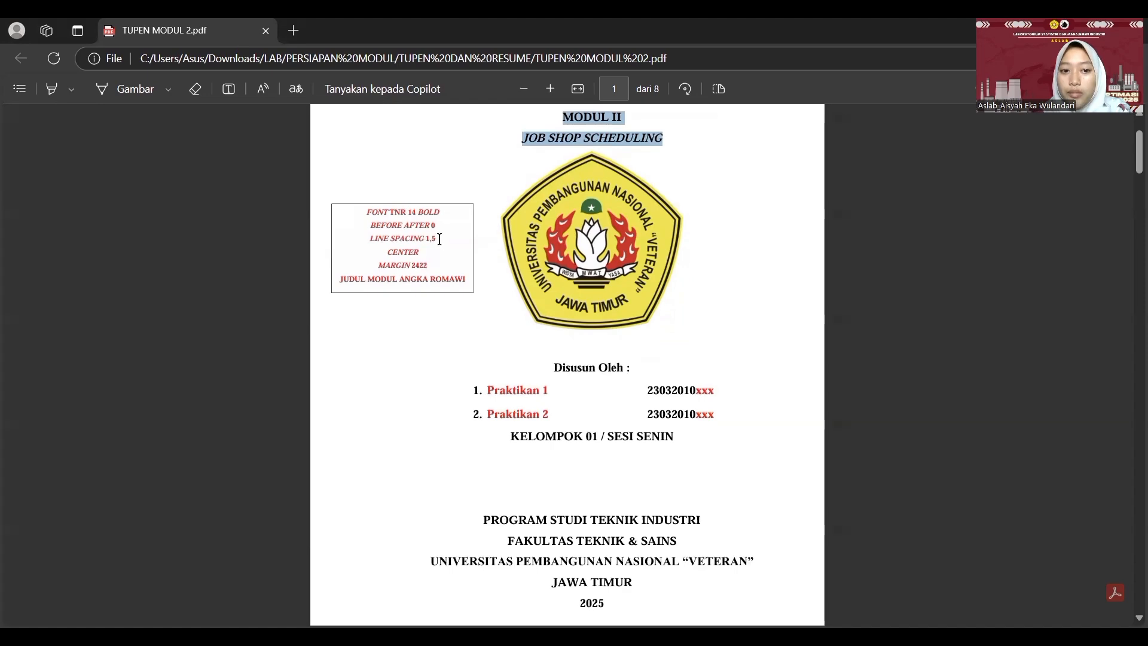
{"action": "scroll", "coordinate": [500, 382], "scroll_direction": "down", "scroll_amount": 4}
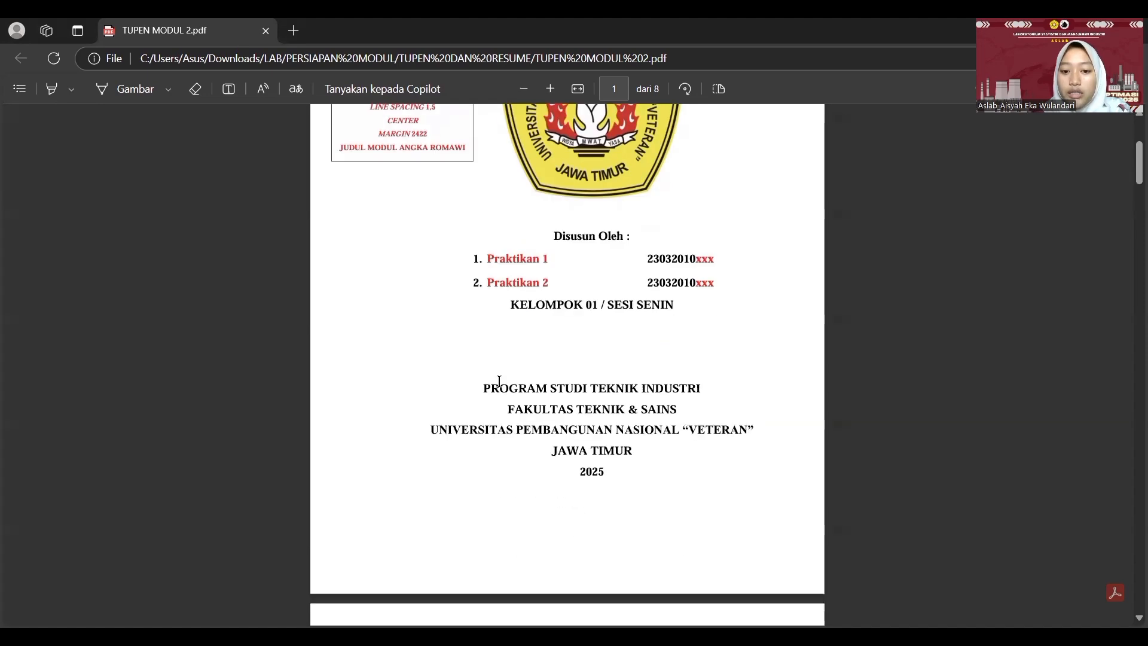
{"action": "scroll", "coordinate": [600, 453], "scroll_direction": "down", "scroll_amount": 5}
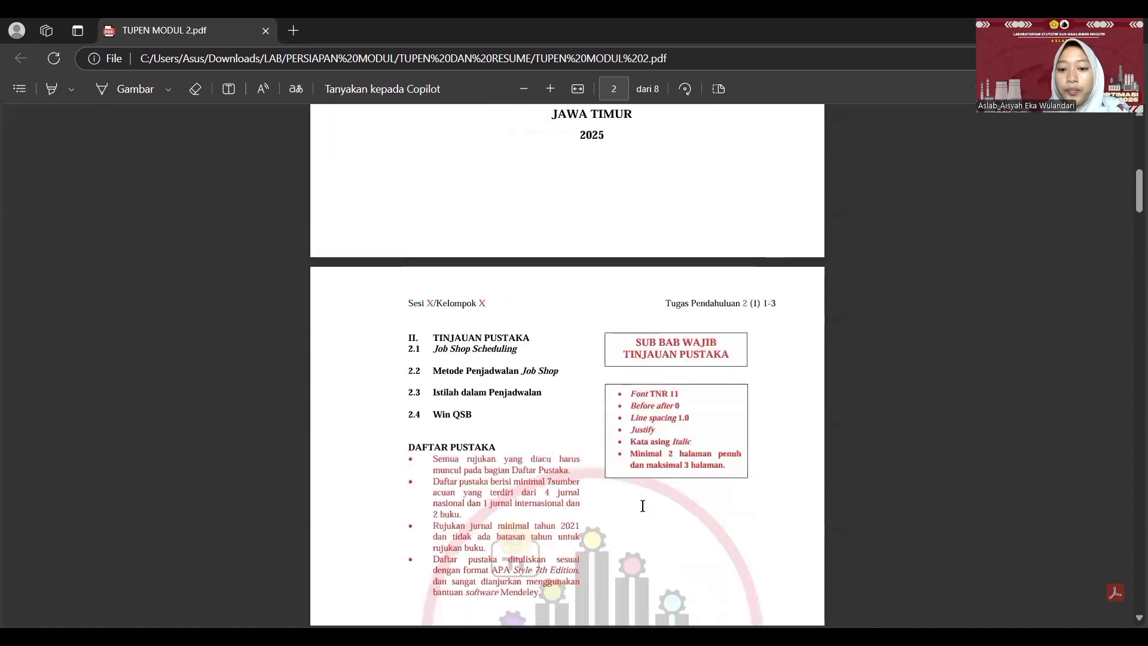
{"action": "scroll", "coordinate": [642, 506], "scroll_direction": "up", "scroll_amount": 2}
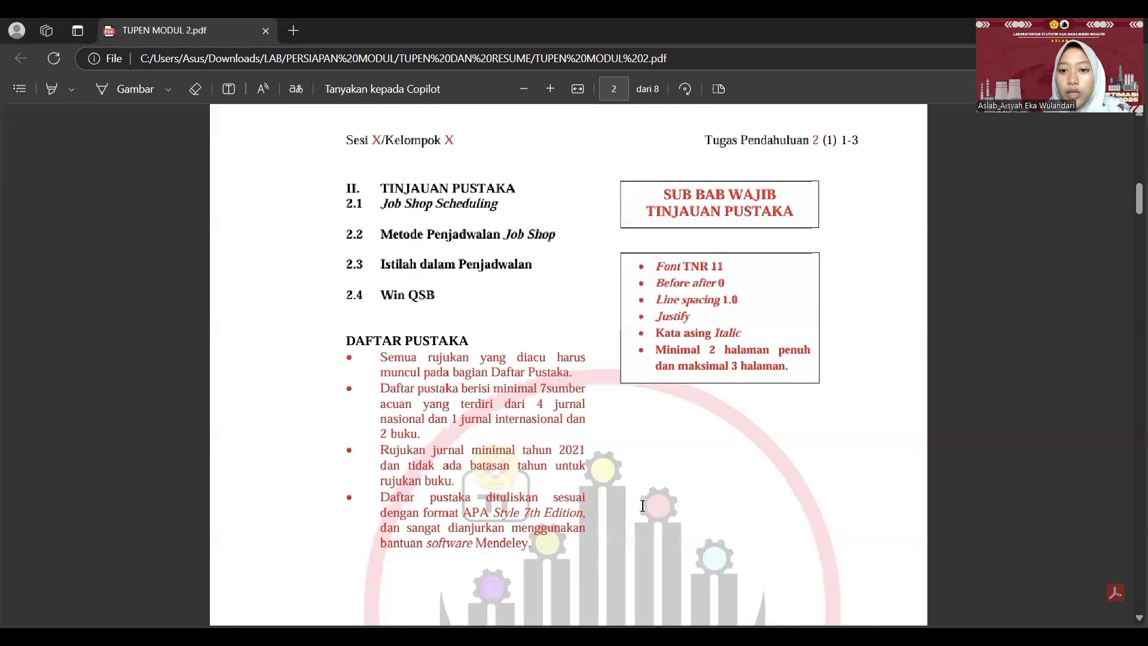